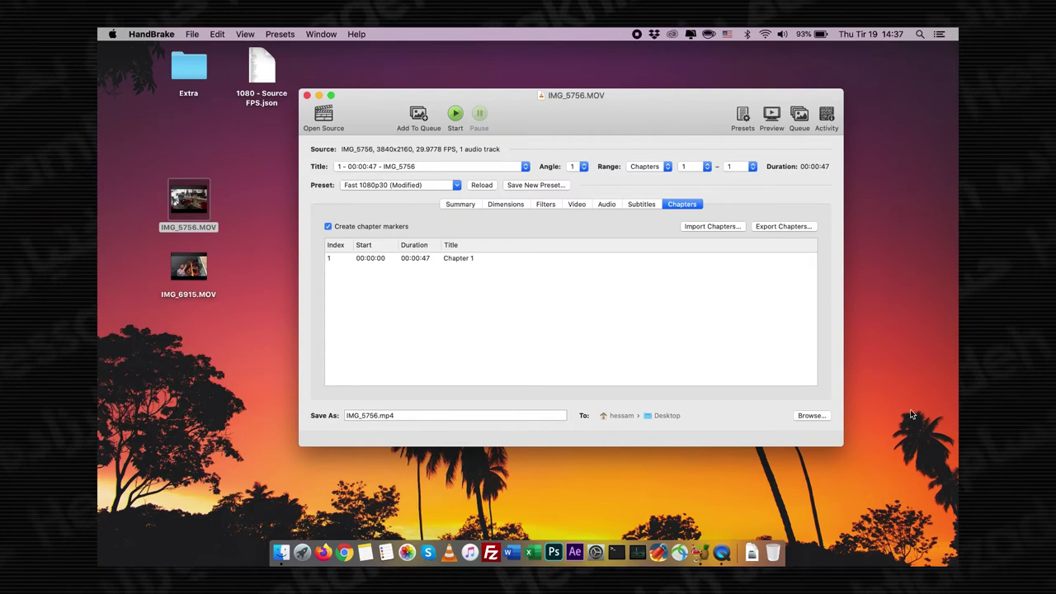
Step: Name the output file IMG_5756-compressed.mp4, keep the Desktop as its destination, and start the encode
{"action": "left_click", "coordinate": [811, 416]}
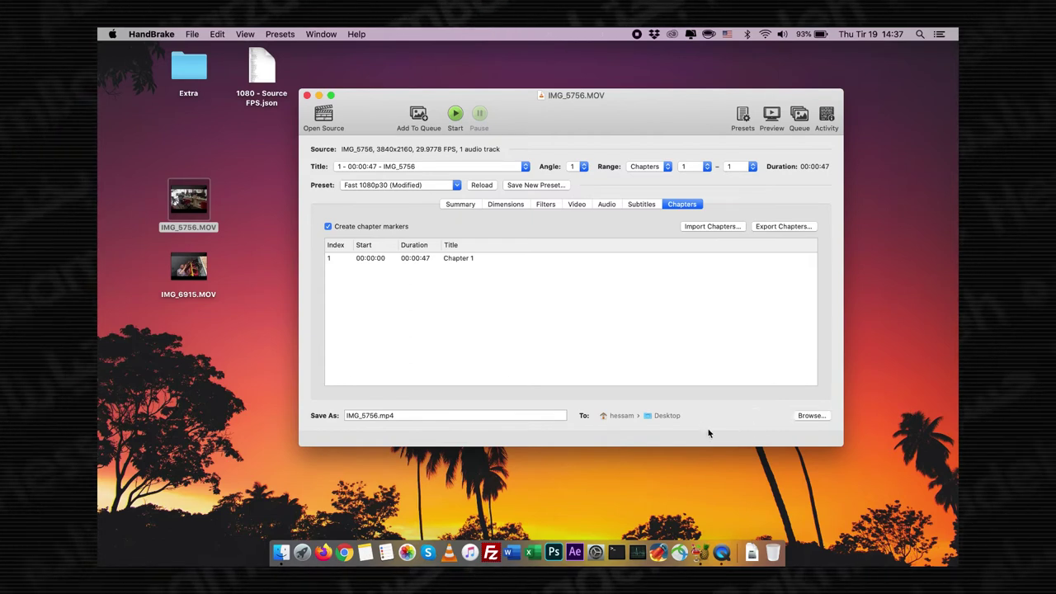
{"action": "left_click", "coordinate": [376, 415]}
{"action": "type", "text": "-"}
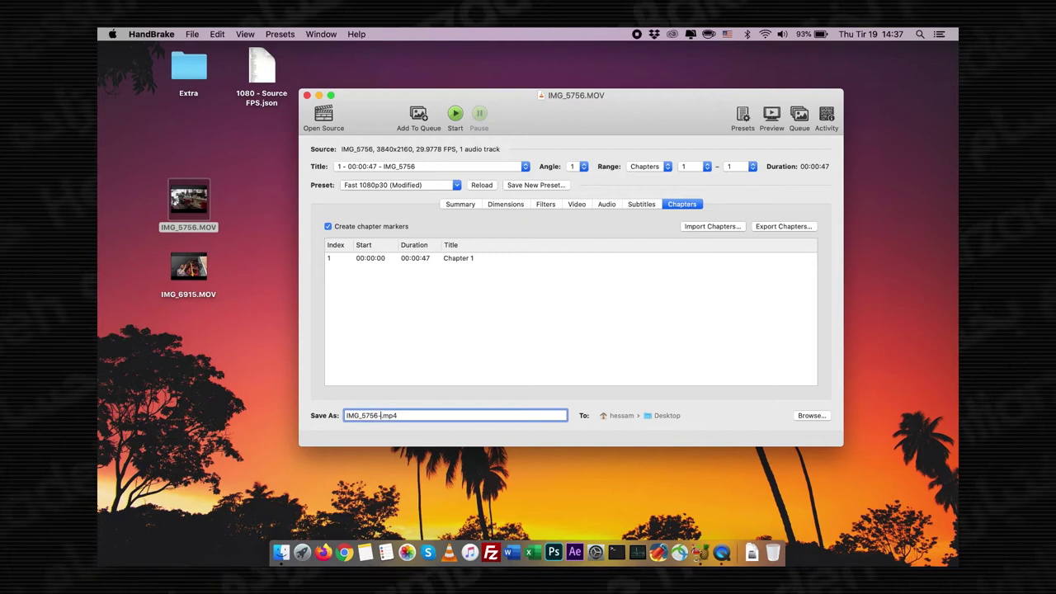
{"action": "type", "text": "compressed"}
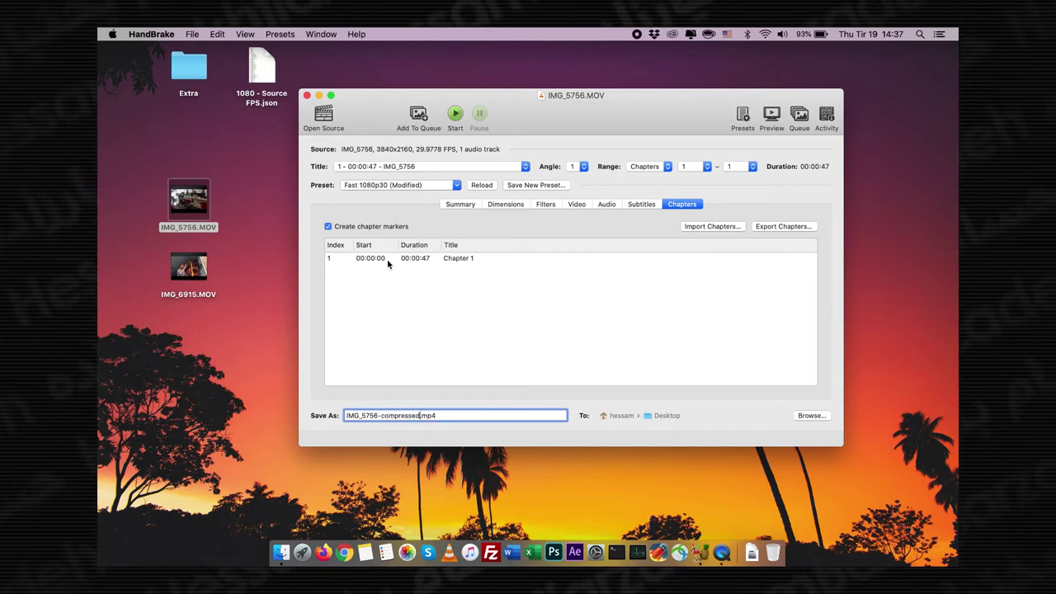
{"action": "left_click", "coordinate": [455, 115]}
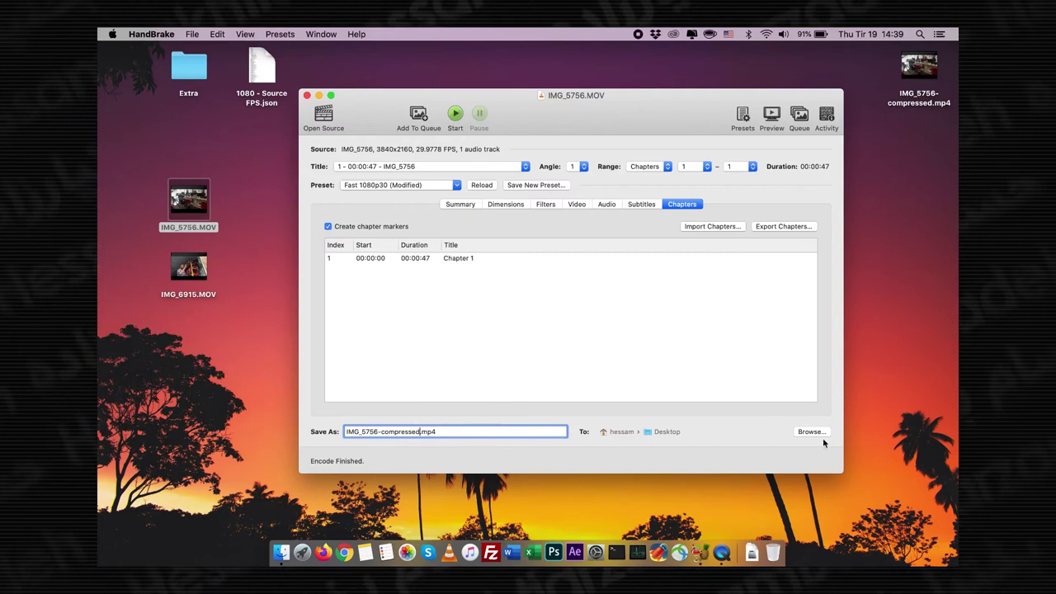
Step: Place IMG_5756-compressed.mp4 beside IMG_5756.MOV on the desktop and move the HandBrake window away from the files
{"action": "left_click_drag", "start_coordinate": [925, 100], "coordinate": [261, 231]}
{"action": "left_click", "coordinate": [188, 228]}
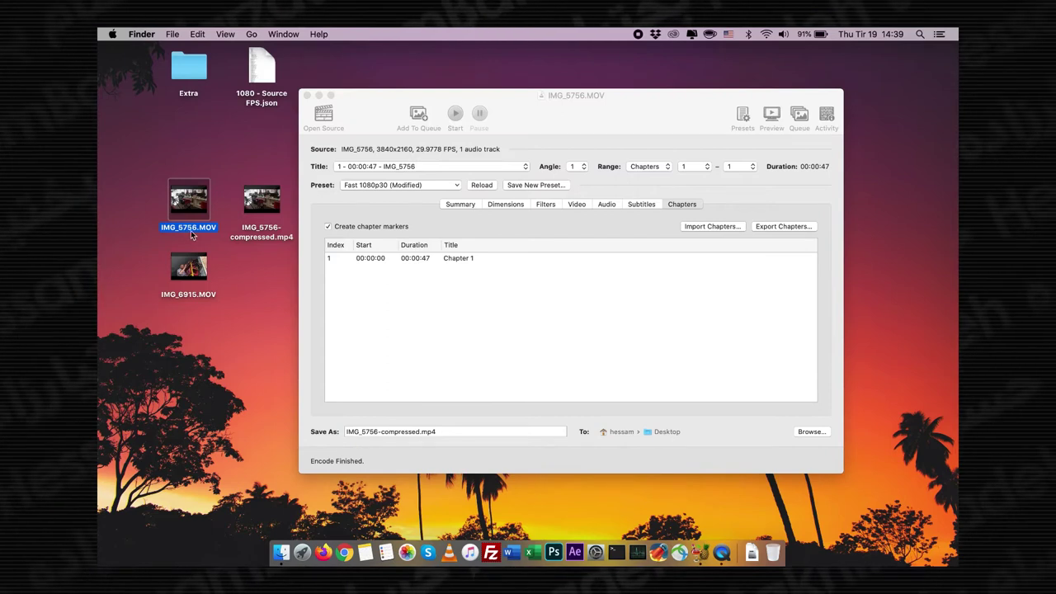
{"action": "left_click", "coordinate": [271, 234]}
{"action": "left_click_drag", "start_coordinate": [365, 110], "coordinate": [472, 123]}
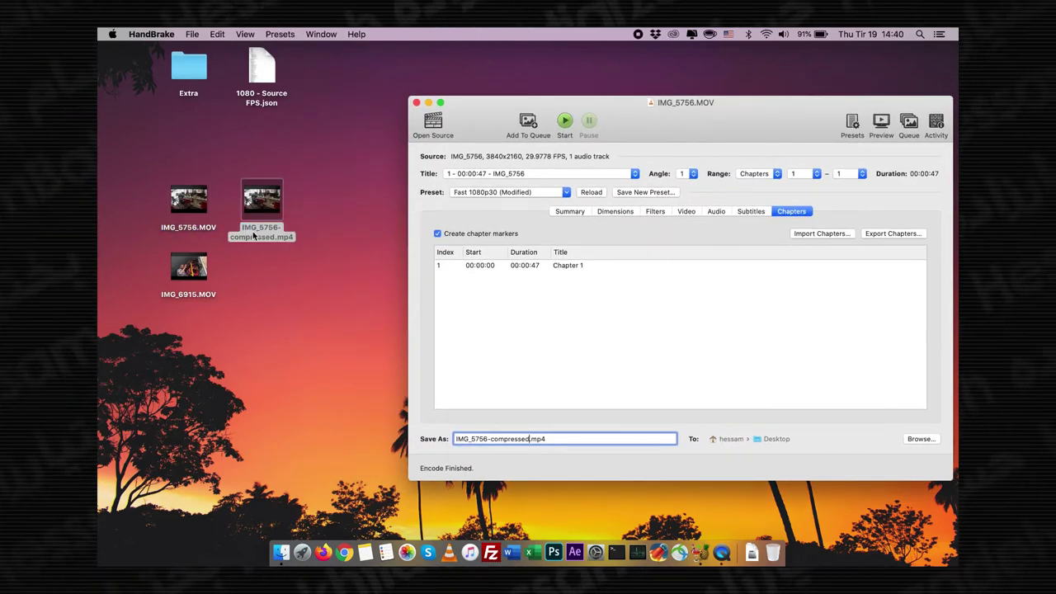
Step: Compare the file info of IMG_5756-compressed.mp4 and IMG_5756.MOV side by side, then close both info windows
{"action": "left_click", "coordinate": [278, 266]}
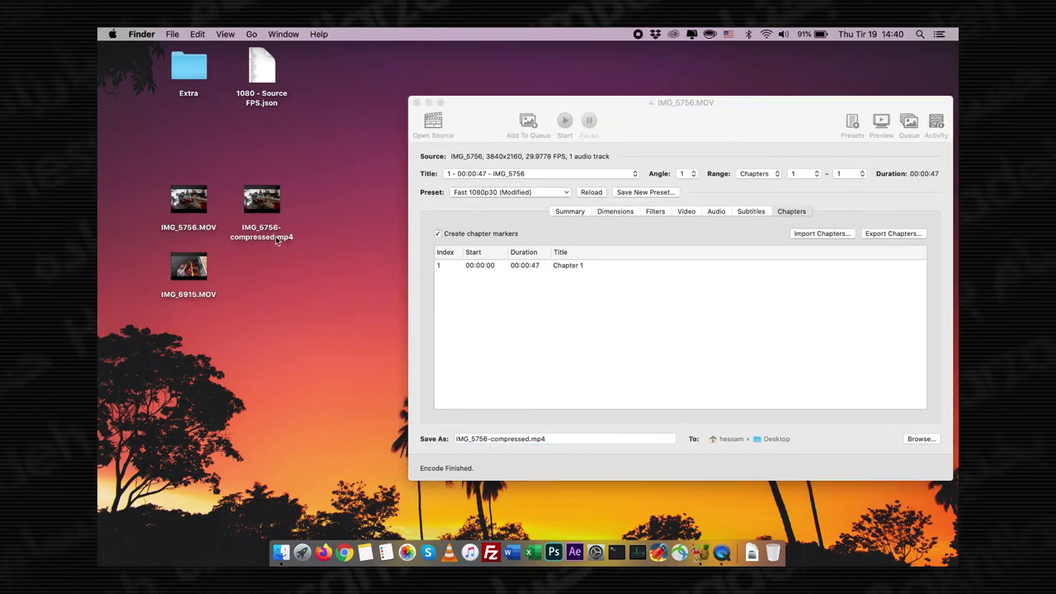
{"action": "key", "text": "super+i"}
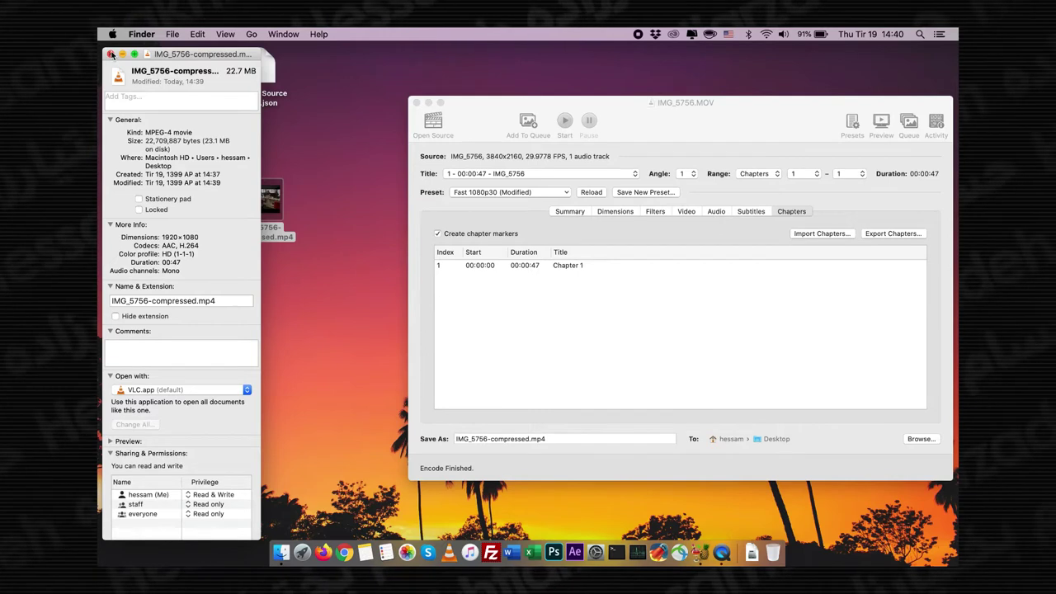
{"action": "left_click_drag", "start_coordinate": [183, 53], "coordinate": [410, 56]}
{"action": "left_click", "coordinate": [184, 227]}
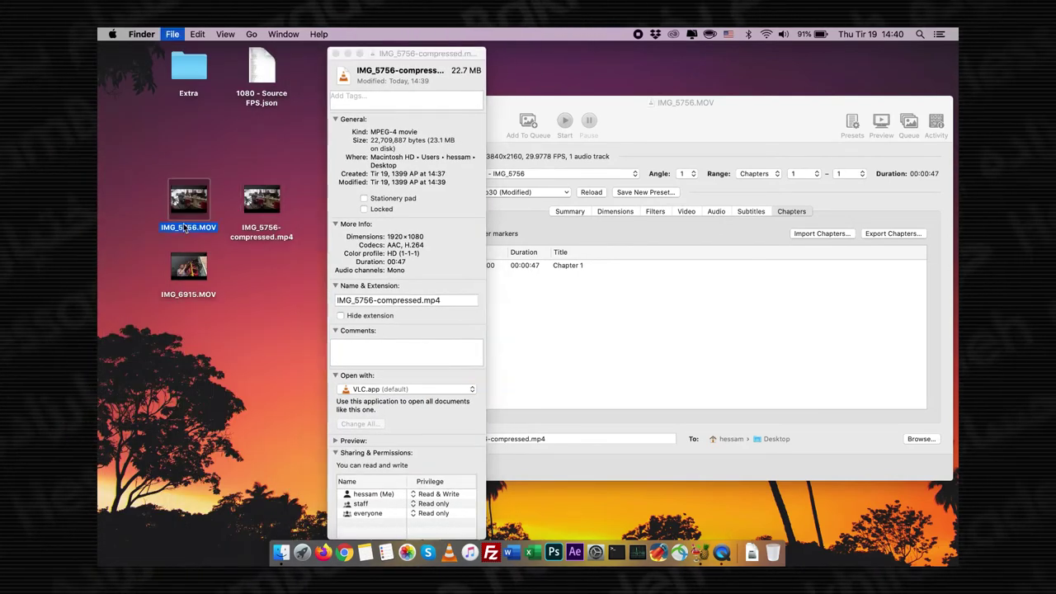
{"action": "key", "text": "super+i"}
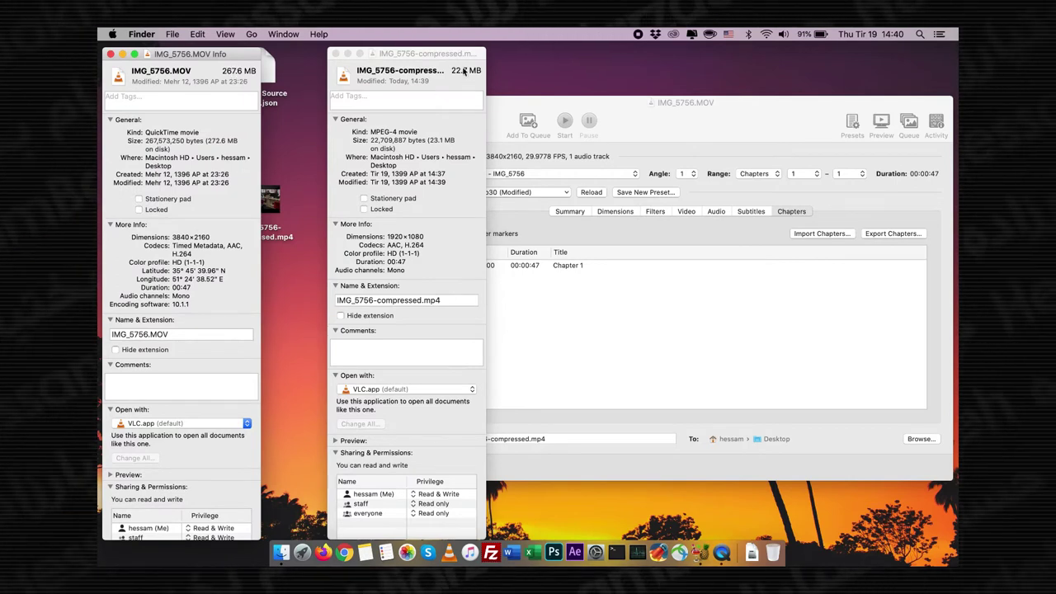
{"action": "left_click", "coordinate": [111, 54]}
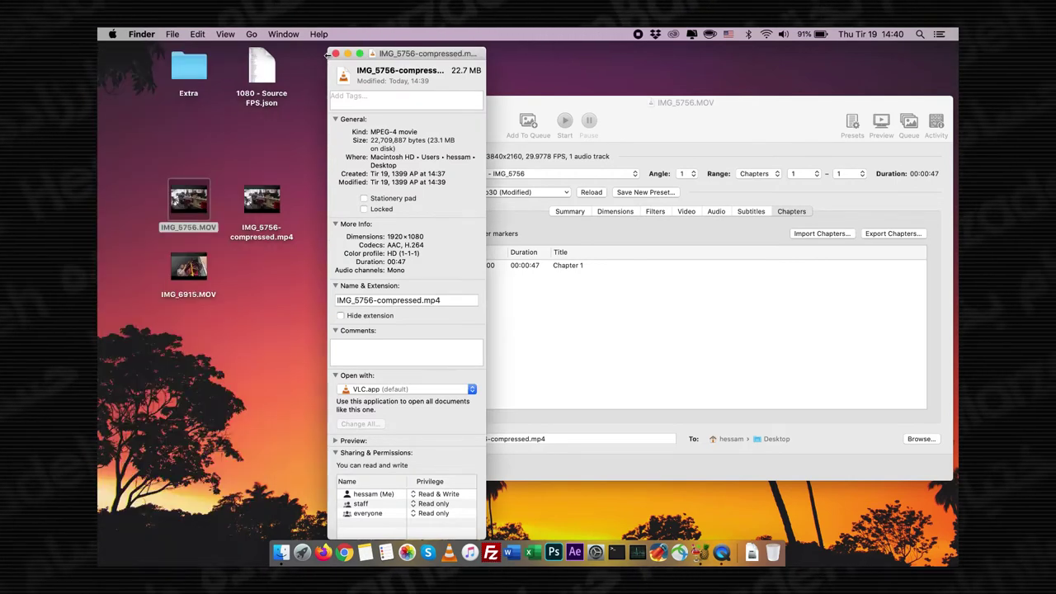
{"action": "left_click", "coordinate": [333, 54]}
Step: Preview IMG_5756.MOV and IMG_5756-compressed.mp4 alternately in Quick Look to compare their picture quality
{"action": "key", "text": "space"}
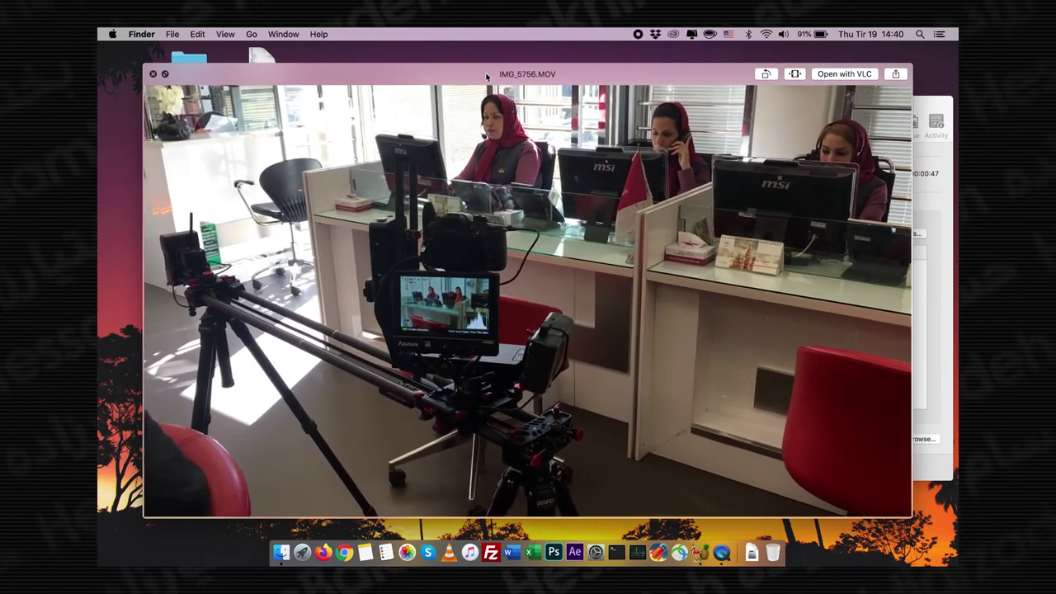
{"action": "key", "text": "Left"}
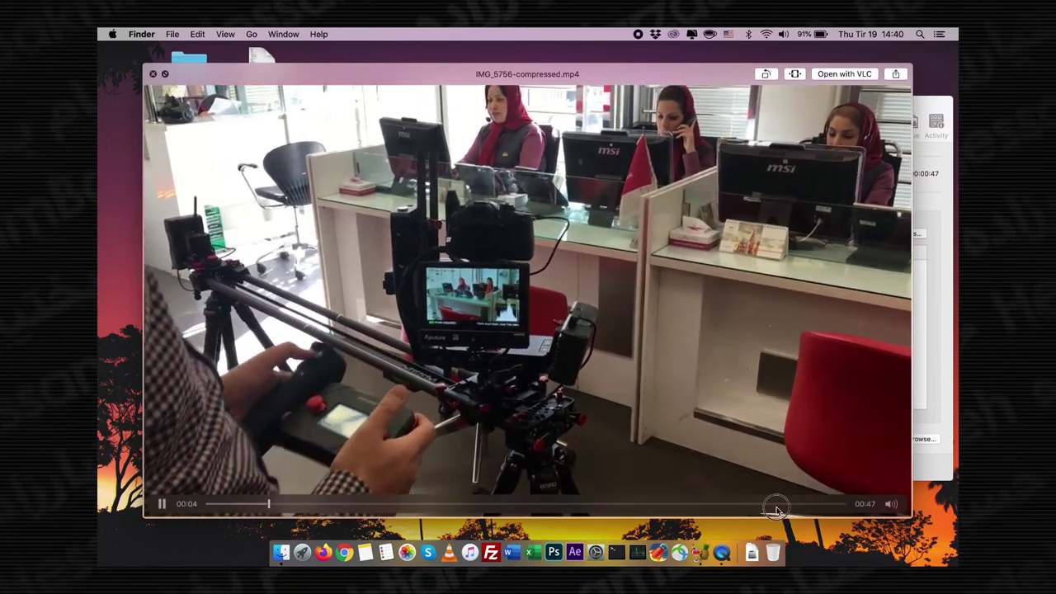
{"action": "left_click", "coordinate": [776, 505]}
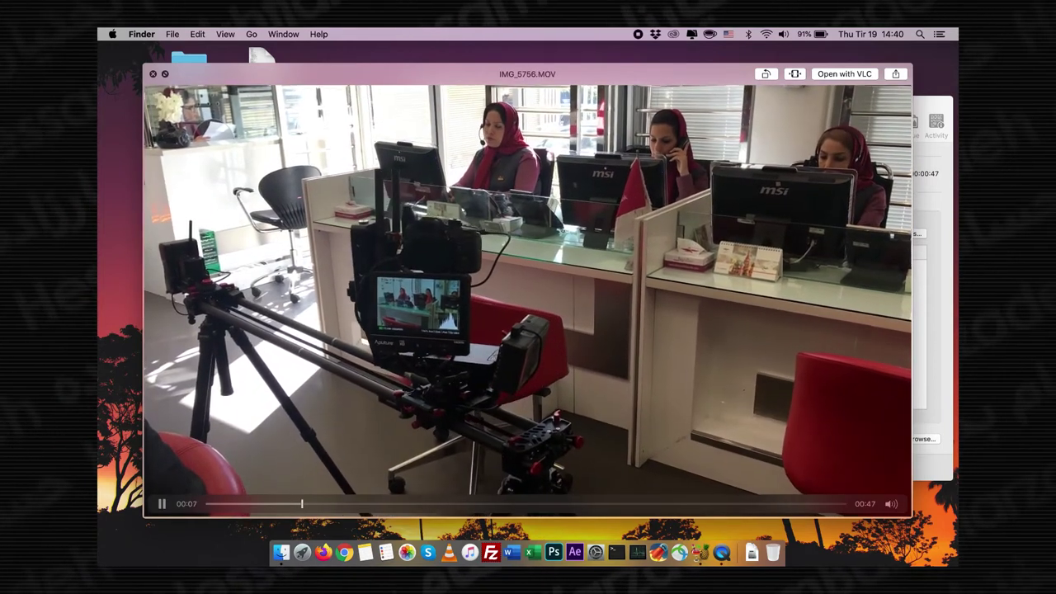
{"action": "key", "text": "Down"}
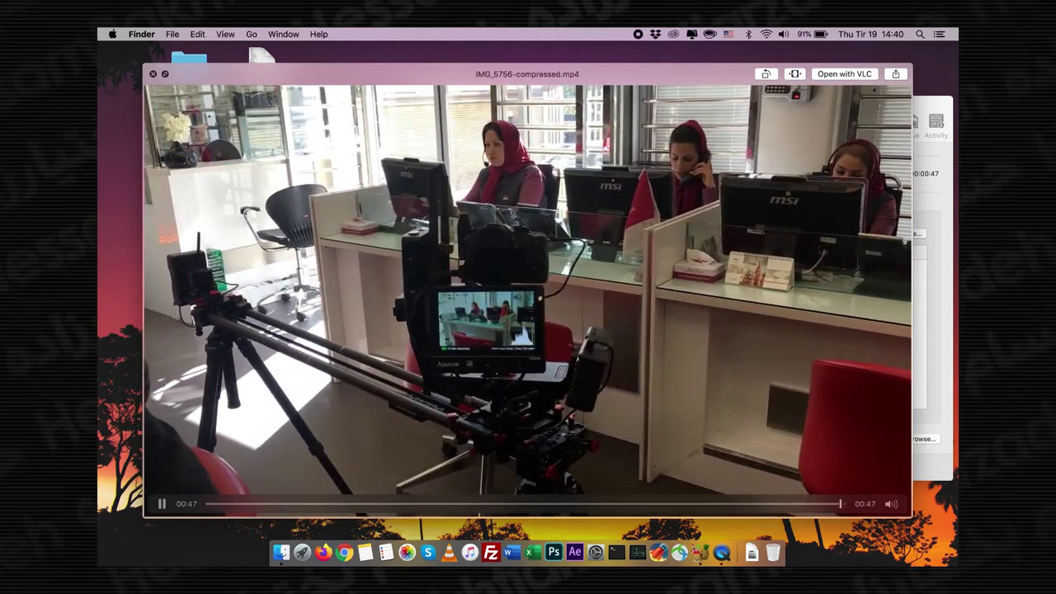
{"action": "key", "text": "Up"}
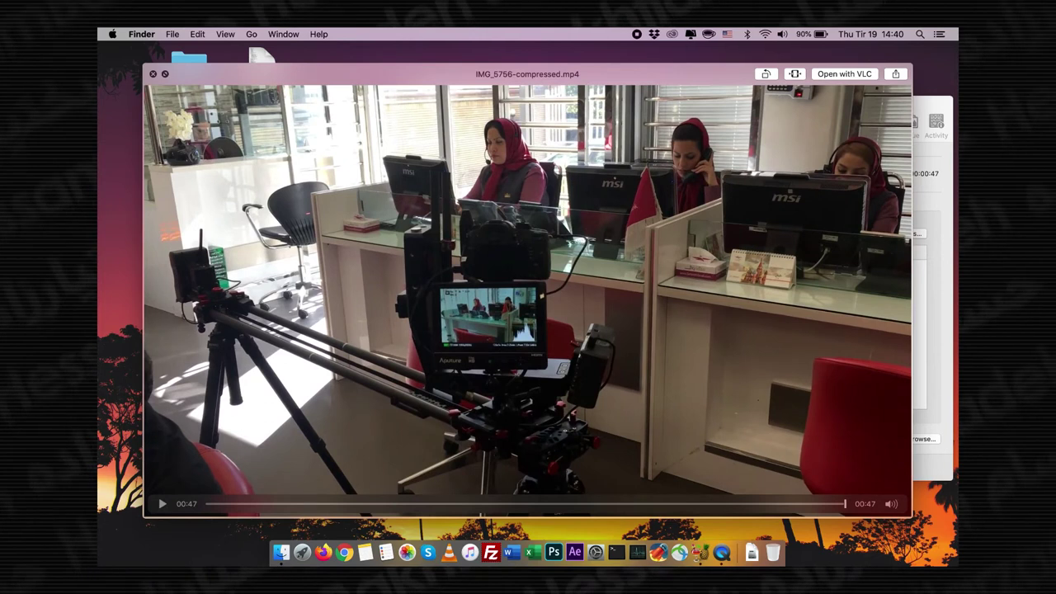
{"action": "key", "text": "space"}
Step: Reopen the file info of the original and compressed IMG_5756 videos and compare their file sizes
{"action": "key", "text": "super+i"}
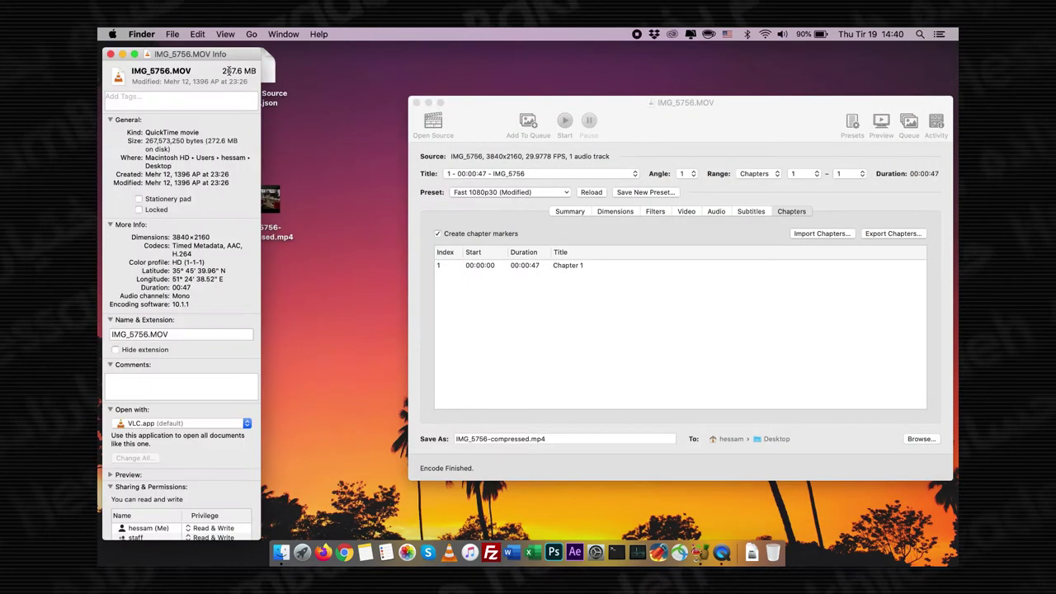
{"action": "left_click", "coordinate": [287, 240]}
{"action": "key", "text": "super+i"}
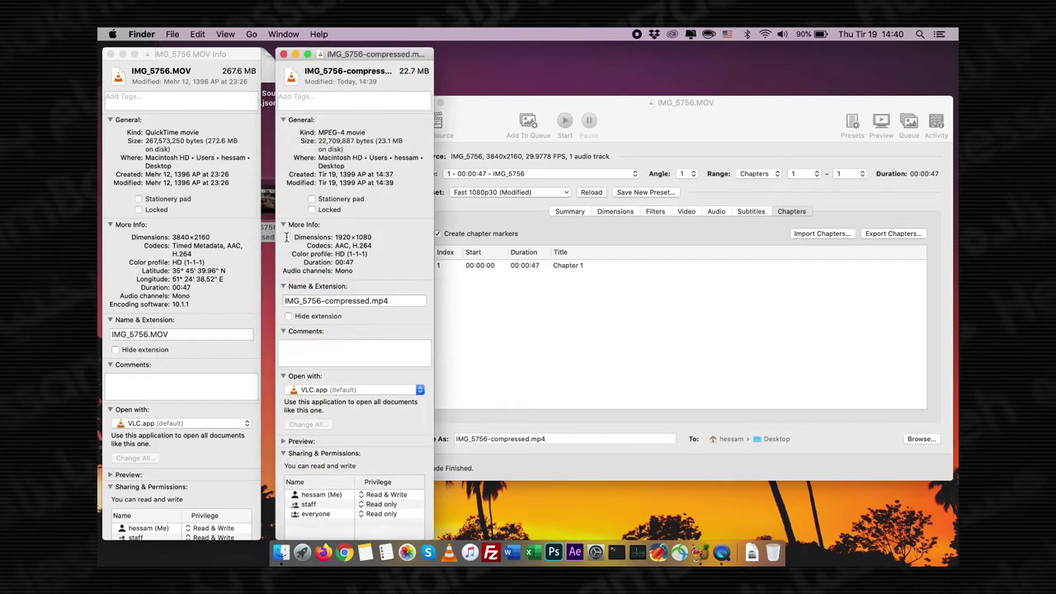
{"action": "double_click", "coordinate": [406, 71]}
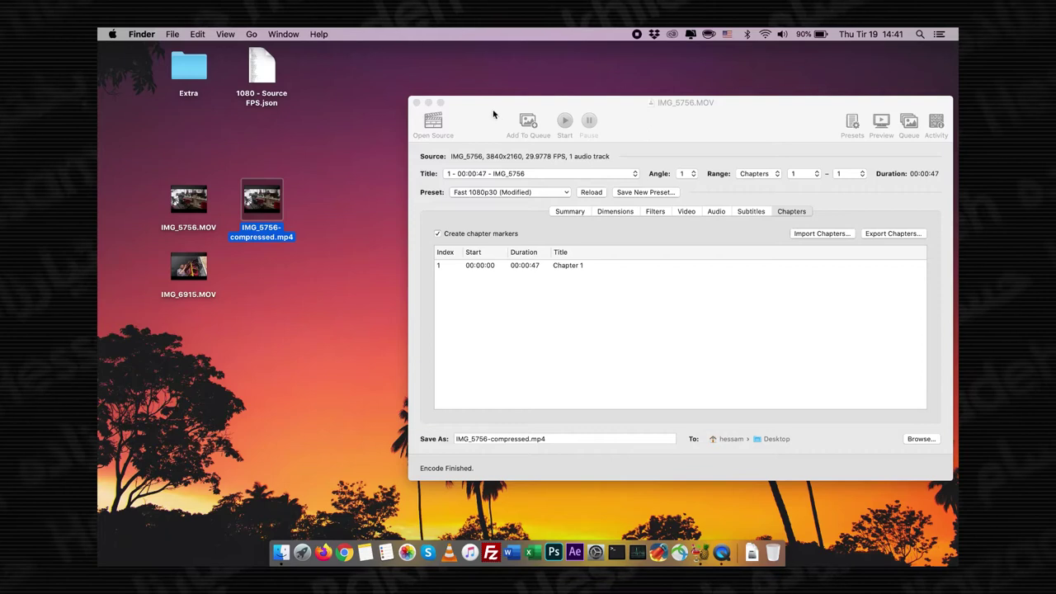
Step: Check the file info of IMG_6915.MOV and load that video into HandBrake as the source
{"action": "left_click_drag", "start_coordinate": [493, 114], "coordinate": [441, 108]}
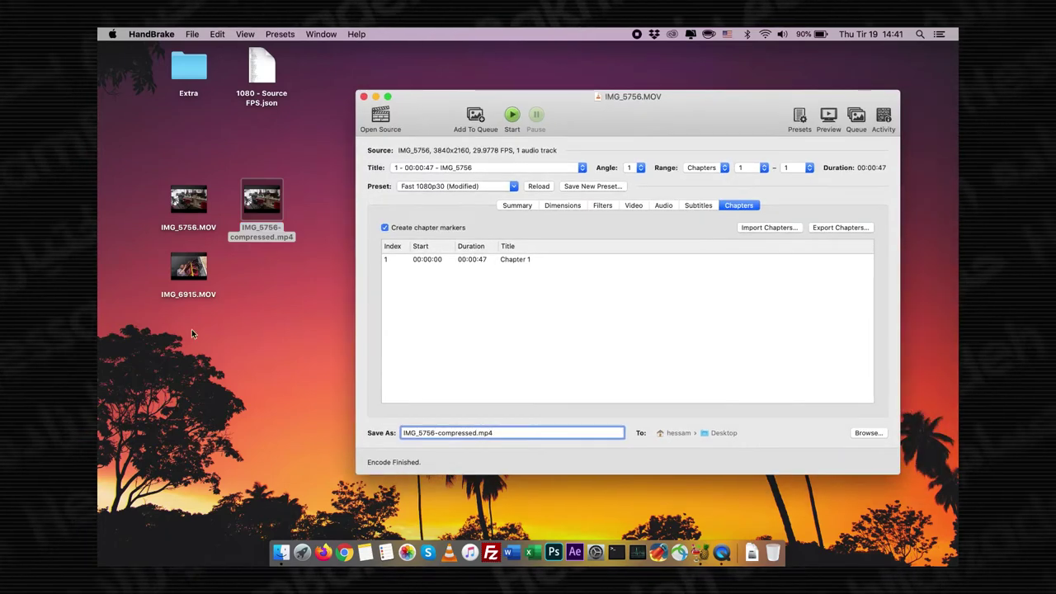
{"action": "left_click", "coordinate": [177, 294]}
{"action": "key", "text": "super+i"}
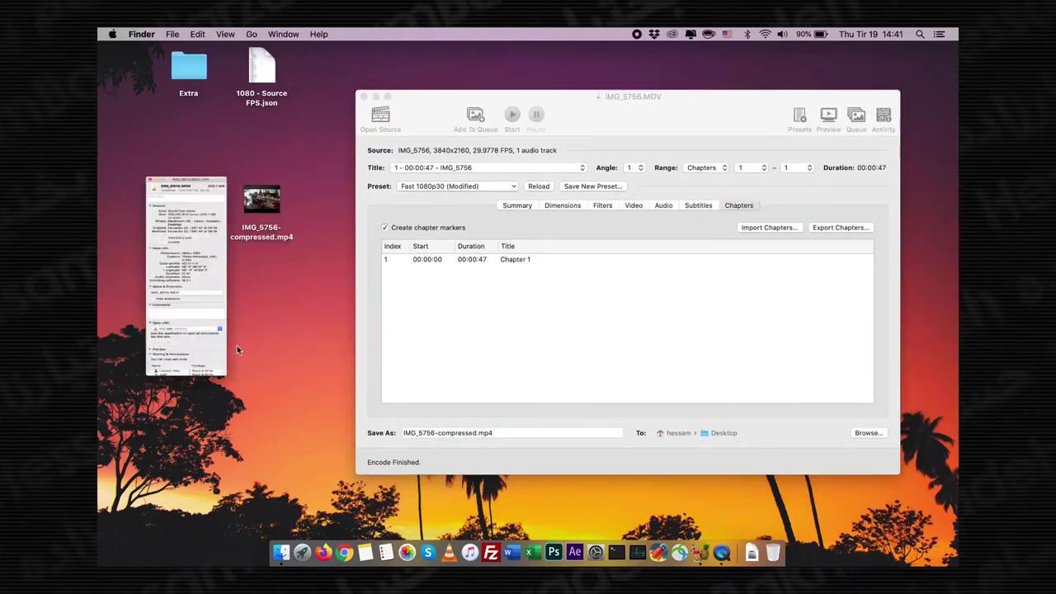
{"action": "key", "text": "super+w"}
{"action": "left_click_drag", "start_coordinate": [188, 268], "coordinate": [509, 375]}
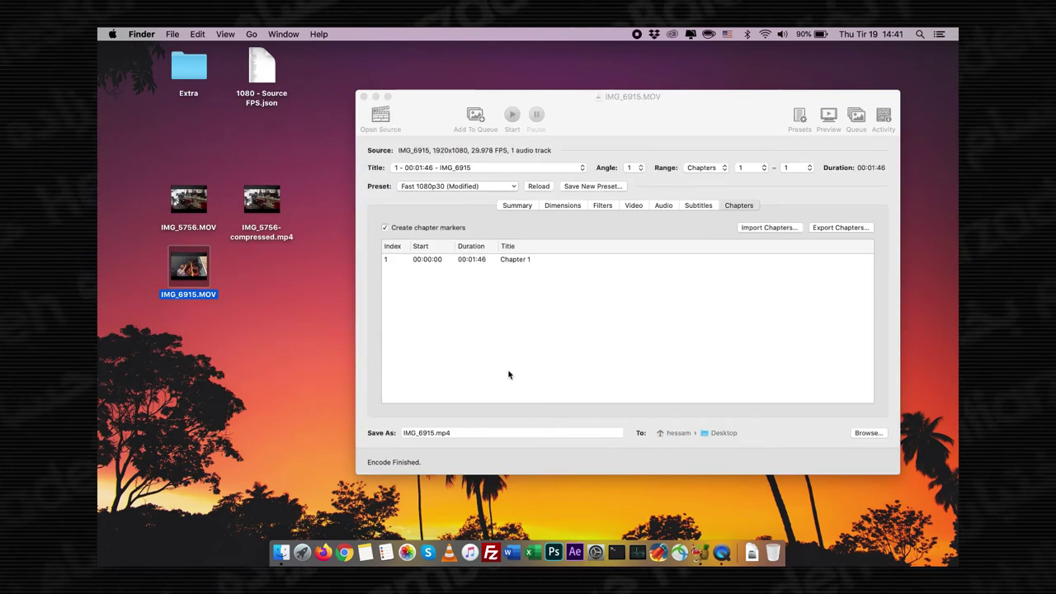
Step: Choose MP4 File as the output format for IMG_6915
{"action": "left_click", "coordinate": [515, 205]}
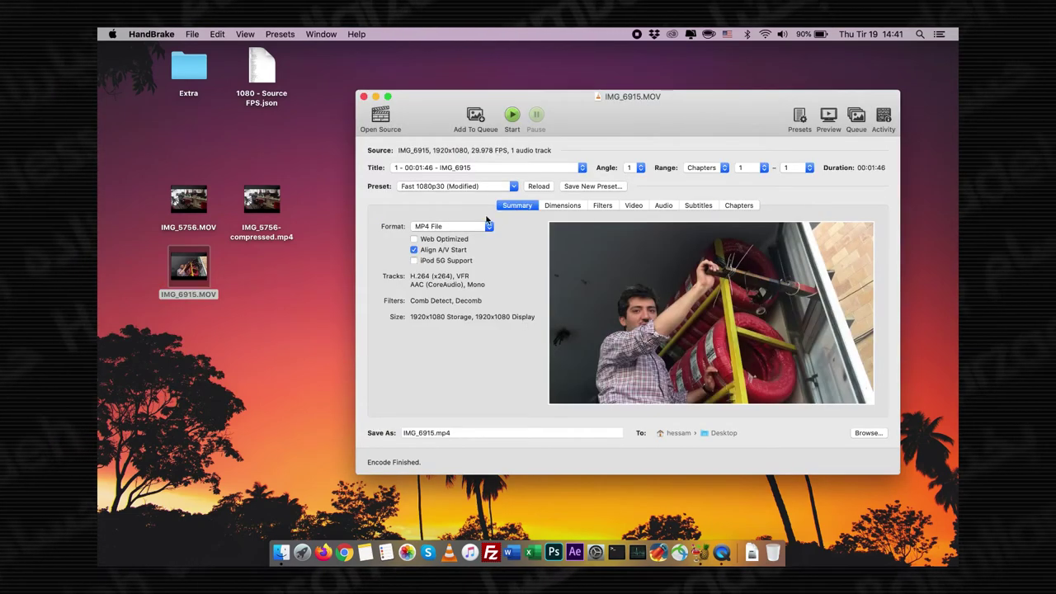
{"action": "left_click", "coordinate": [449, 229]}
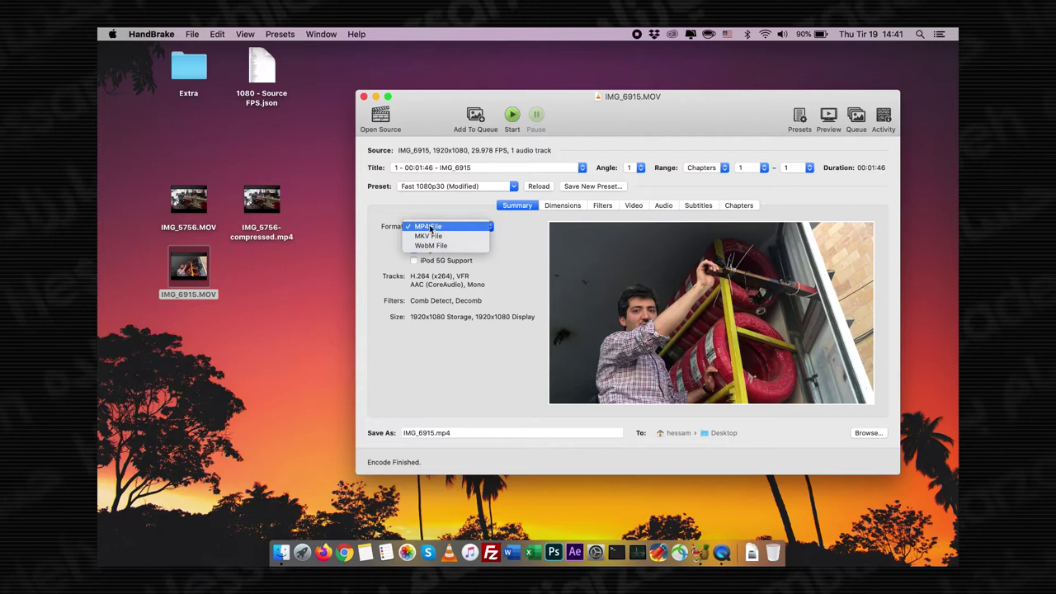
{"action": "left_click", "coordinate": [430, 226]}
Step: Examine the output storage size and compare it with the source resolution of IMG_6915.MOV
{"action": "left_click", "coordinate": [562, 206]}
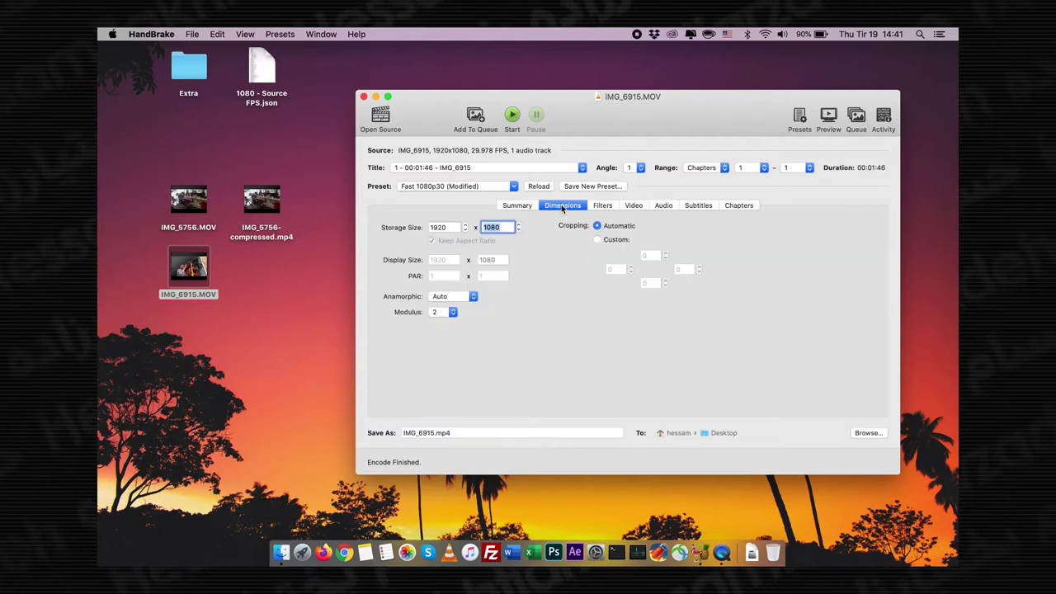
{"action": "left_click", "coordinate": [449, 227]}
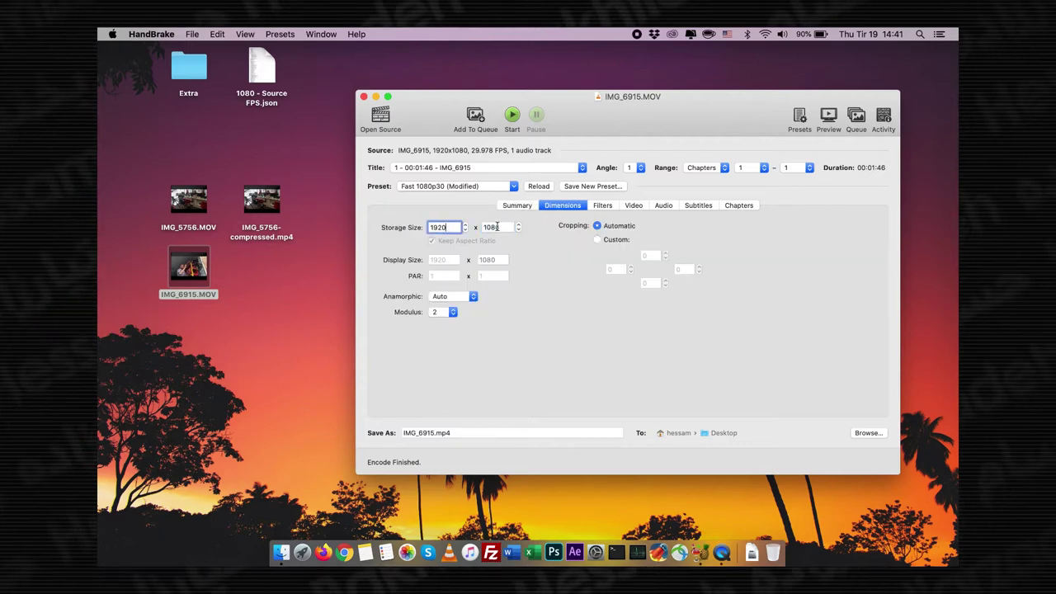
{"action": "double_click", "coordinate": [438, 150]}
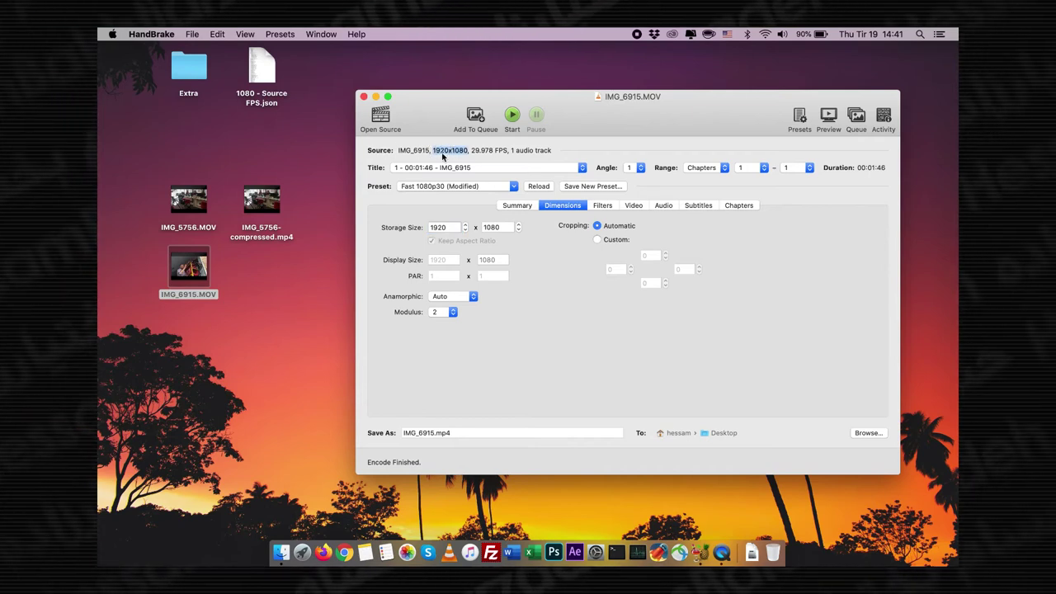
{"action": "left_click_drag", "start_coordinate": [128, 163], "coordinate": [226, 235]}
{"action": "left_click", "coordinate": [278, 211]}
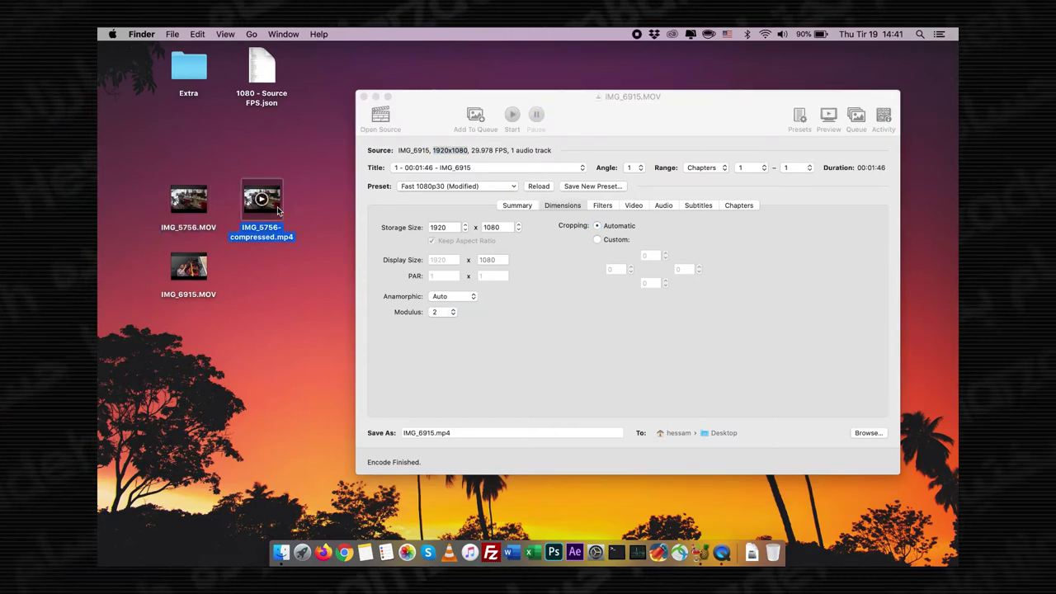
{"action": "left_click", "coordinate": [187, 296]}
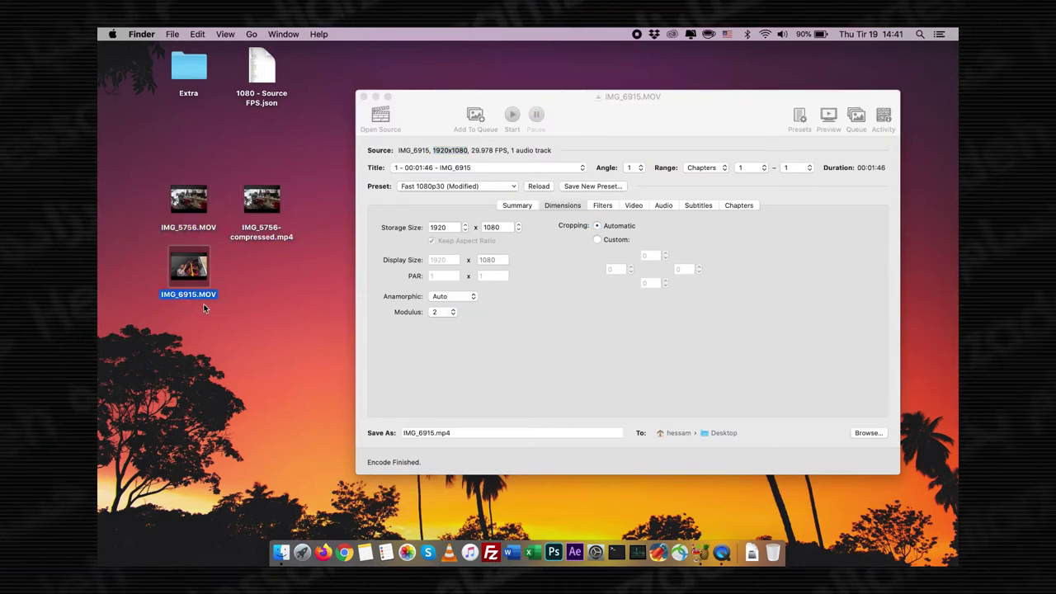
{"action": "left_click", "coordinate": [450, 151]}
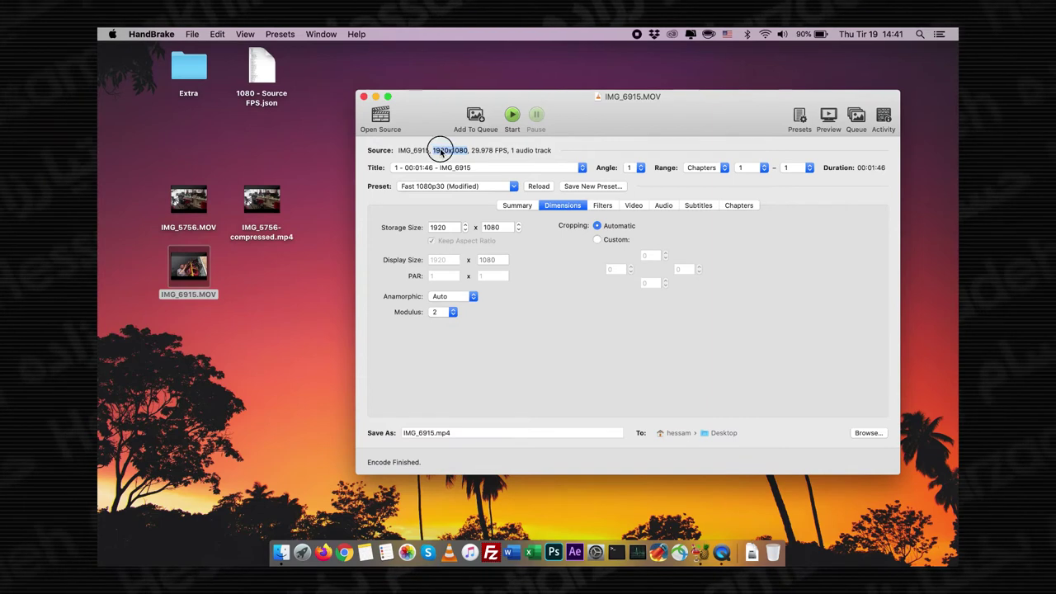
{"action": "triple_click", "coordinate": [446, 151]}
{"action": "left_click", "coordinate": [517, 207]}
{"action": "left_click", "coordinate": [571, 207]}
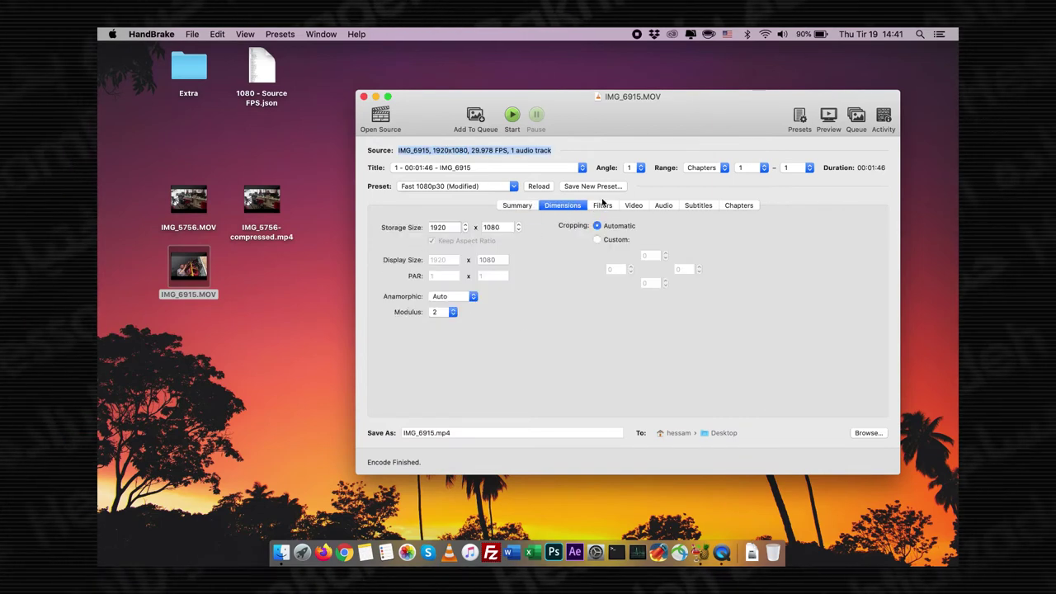
Step: Set the video's constant quality to RF 25
{"action": "left_click", "coordinate": [605, 206]}
{"action": "left_click", "coordinate": [643, 207]}
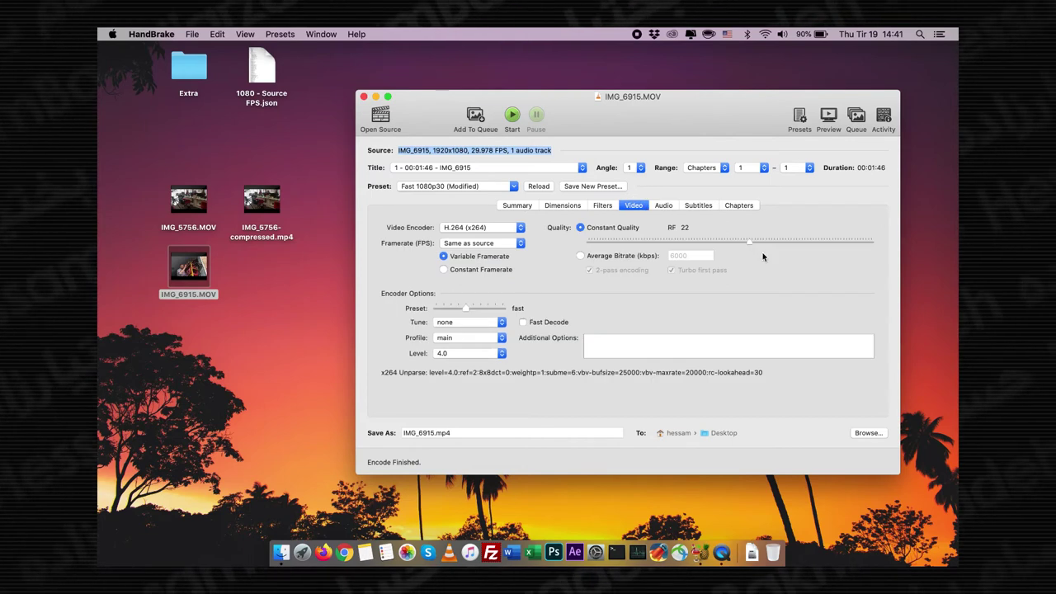
{"action": "left_click_drag", "start_coordinate": [753, 245], "coordinate": [734, 245]}
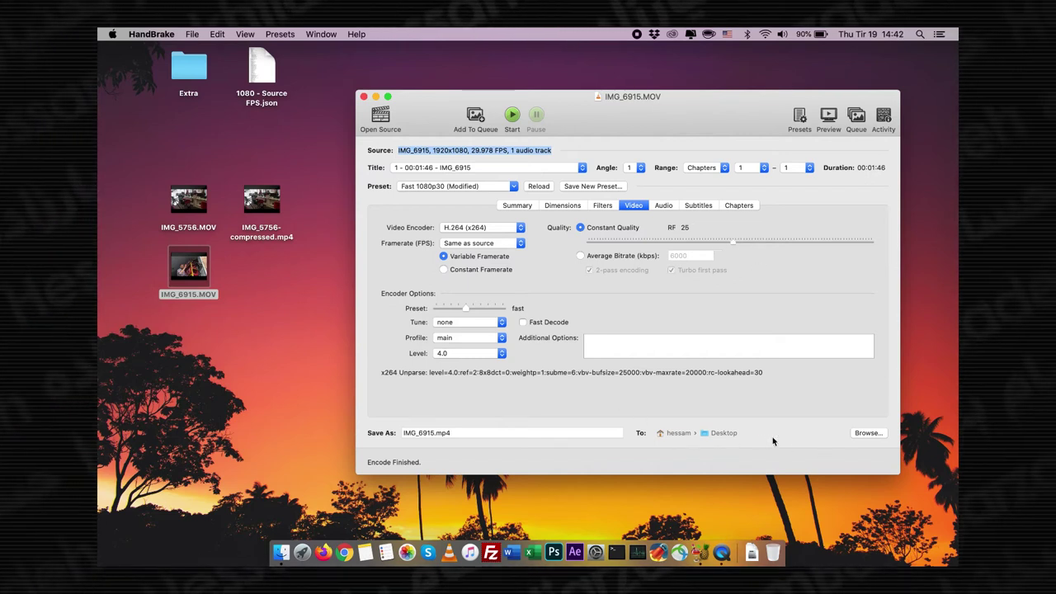
Step: Name the output file IMG_6915-compressed.mp4 and start the encode
{"action": "left_click", "coordinate": [435, 431]}
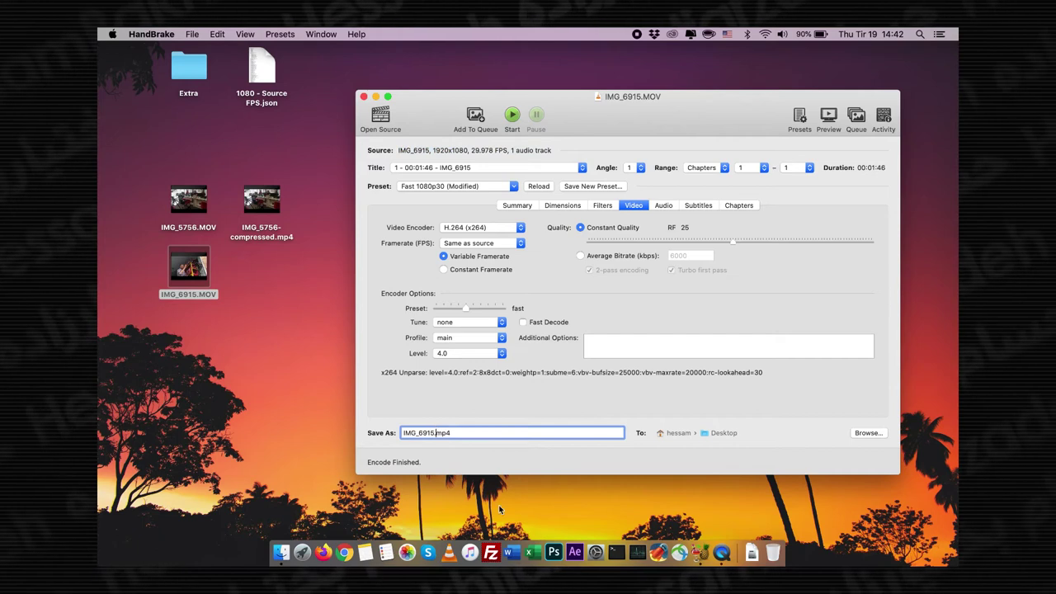
{"action": "type", "text": "-compres"}
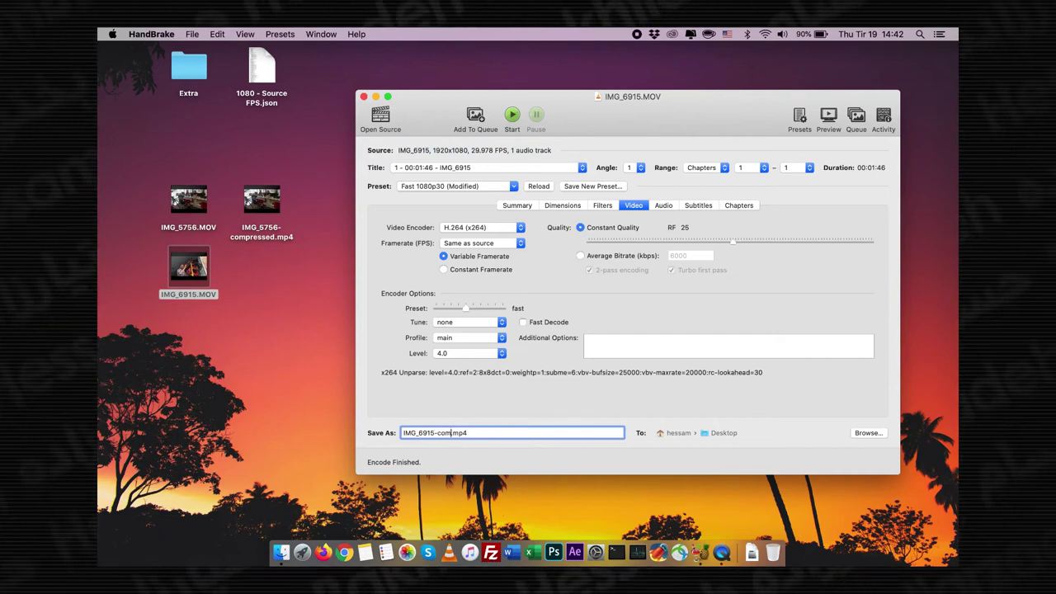
{"action": "type", "text": "sed"}
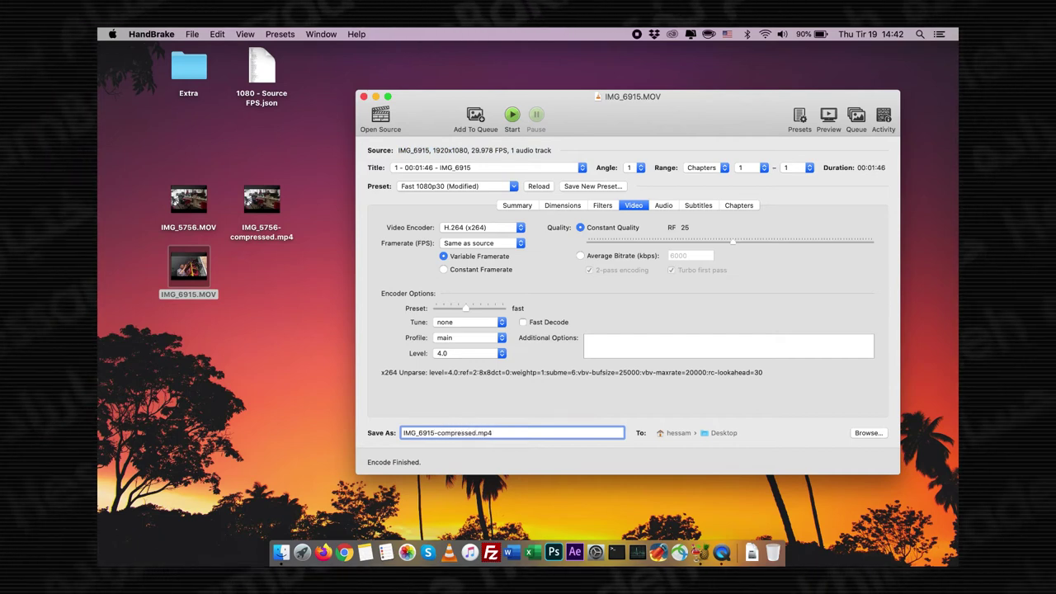
{"action": "left_click", "coordinate": [512, 118]}
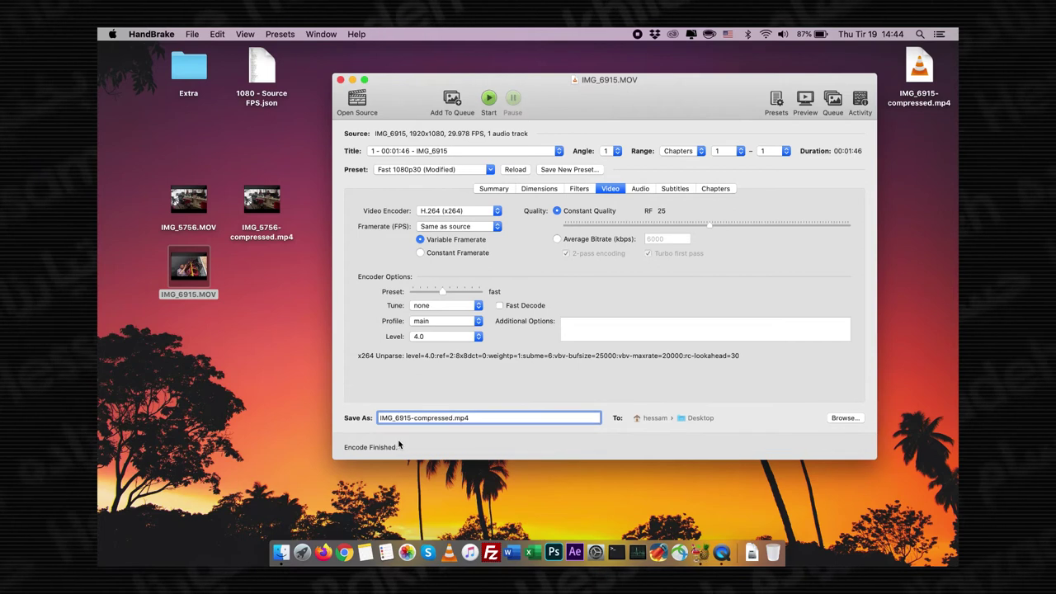
Step: Place IMG_6915-compressed.mp4 beside IMG_6915.MOV on the desktop, below the other compressed video
{"action": "left_click_drag", "start_coordinate": [912, 110], "coordinate": [268, 309]}
{"action": "left_click_drag", "start_coordinate": [120, 168], "coordinate": [229, 357]}
{"action": "left_click", "coordinate": [228, 357]}
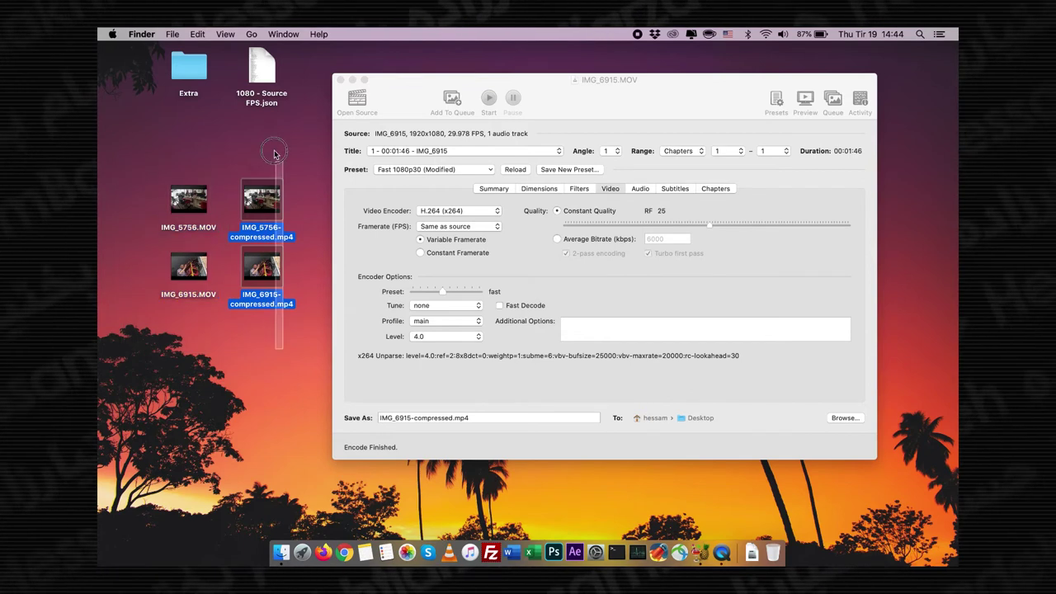
Step: Check the file info of IMG_6915.MOV and of IMG_6915-compressed.mp4 to compare their sizes and dimensions
{"action": "left_click", "coordinate": [182, 298]}
{"action": "key", "text": "super+i"}
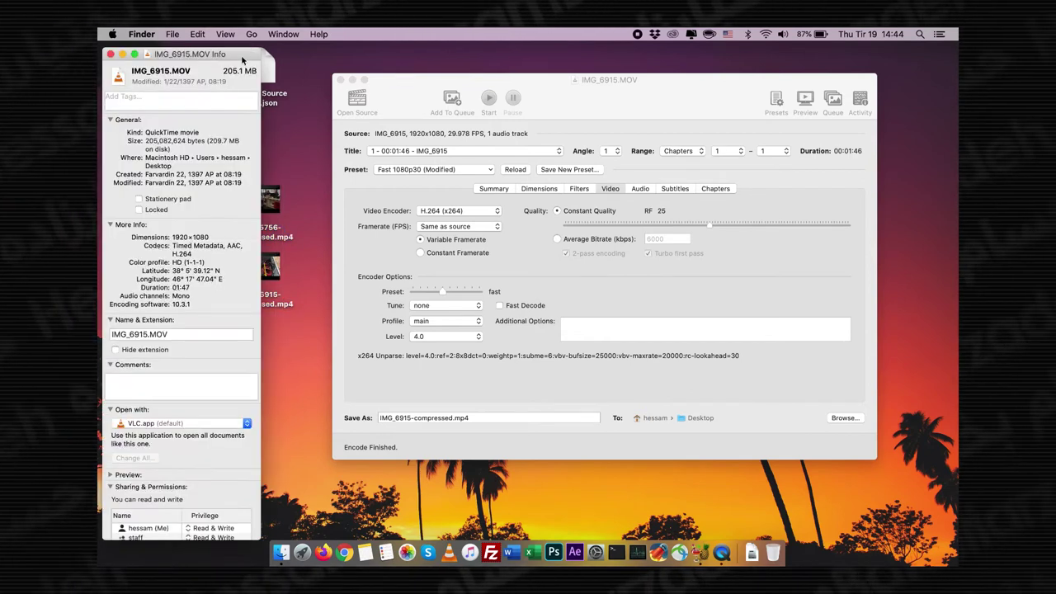
{"action": "key", "text": "super+w"}
{"action": "left_click", "coordinate": [261, 301]}
{"action": "key", "text": "super+i"}
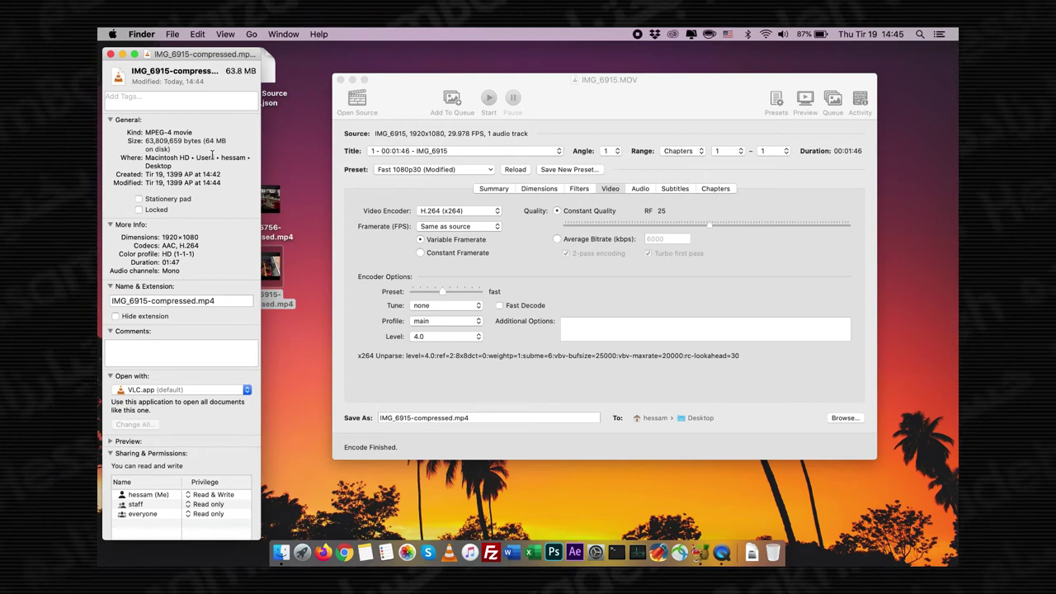
Step: Compare the file info of IMG_5756.MOV and IMG_5756-compressed.mp4, moving both info windows clear of the desktop files
{"action": "left_click_drag", "start_coordinate": [168, 58], "coordinate": [603, 81]}
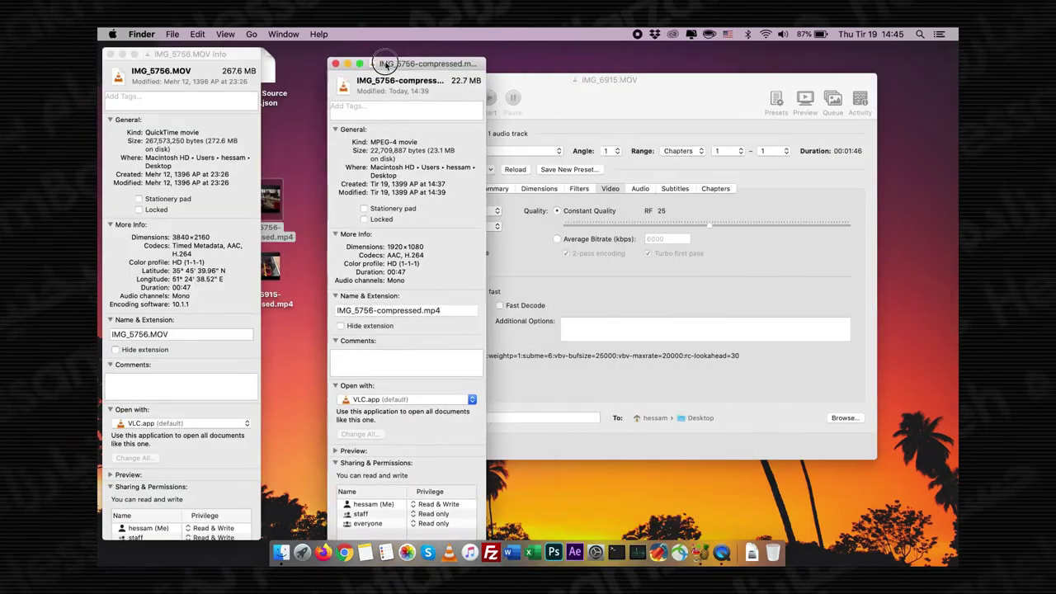
{"action": "left_click_drag", "start_coordinate": [394, 56], "coordinate": [348, 58]}
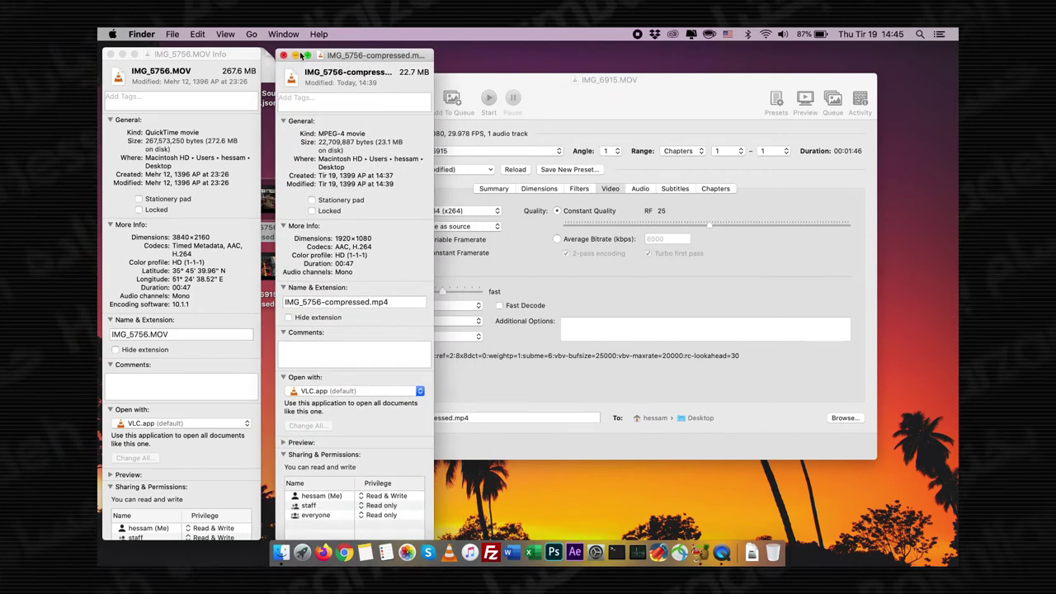
{"action": "left_click_drag", "start_coordinate": [362, 56], "coordinate": [871, 64]}
{"action": "left_click_drag", "start_coordinate": [218, 55], "coordinate": [470, 66]}
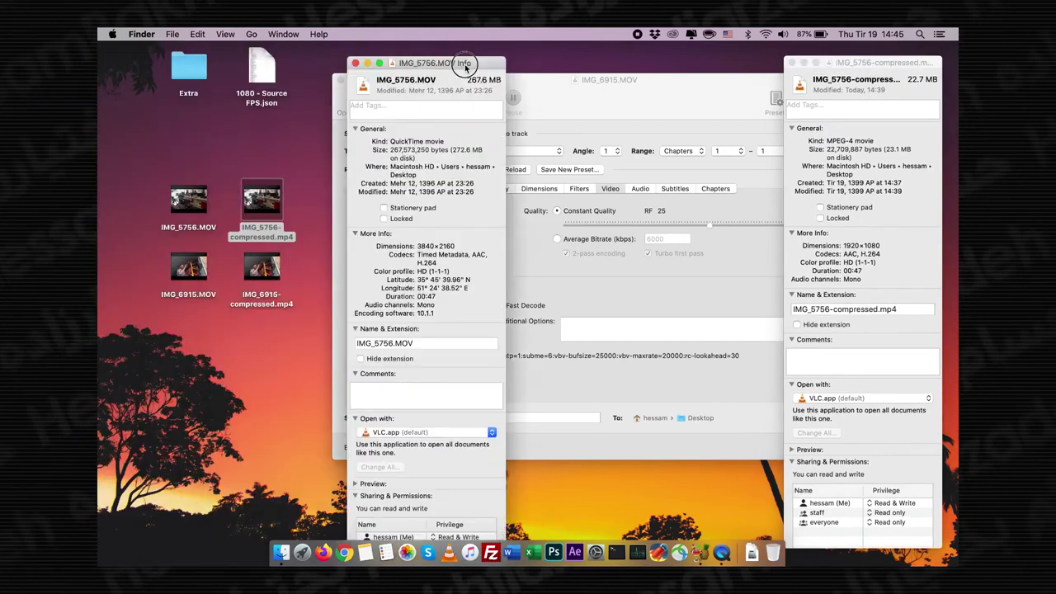
Step: Preview the original videos IMG_5756.MOV and IMG_6915.MOV to compare their content, closing each preview
{"action": "left_click", "coordinate": [188, 225]}
{"action": "key", "text": "space"}
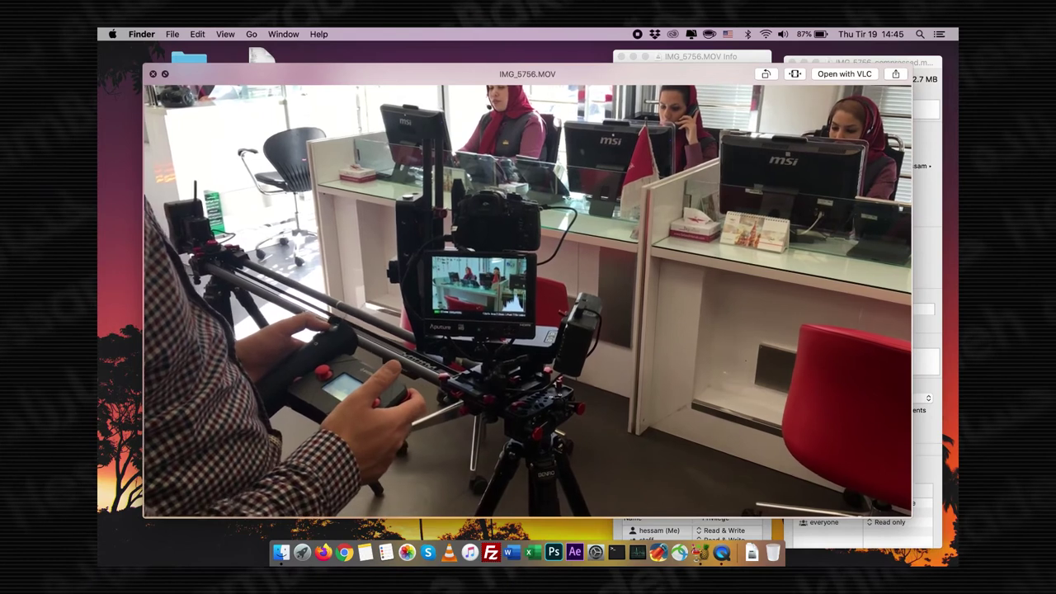
{"action": "key", "text": "space"}
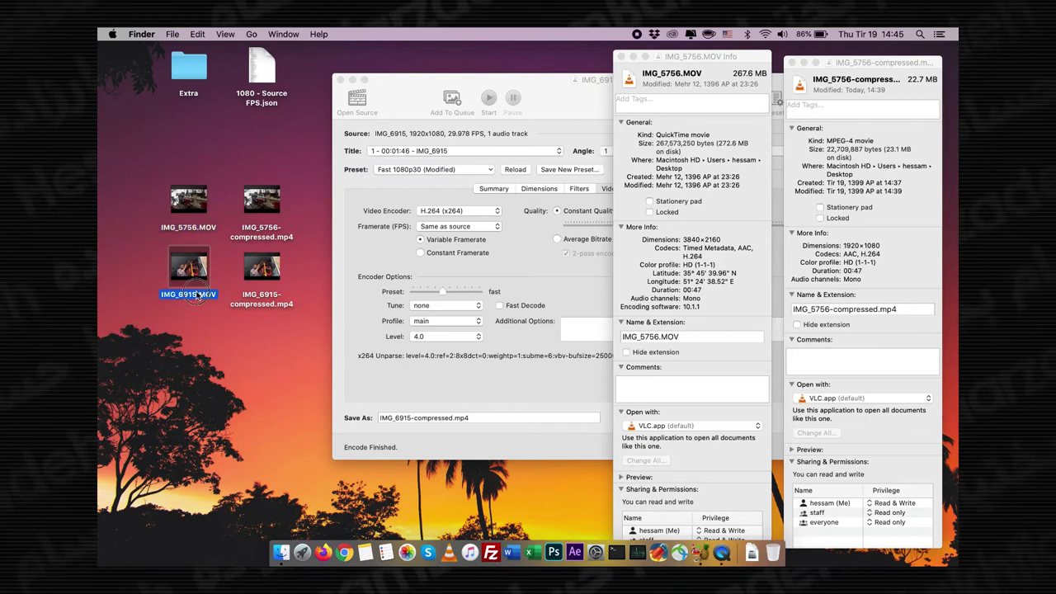
{"action": "key", "text": "space"}
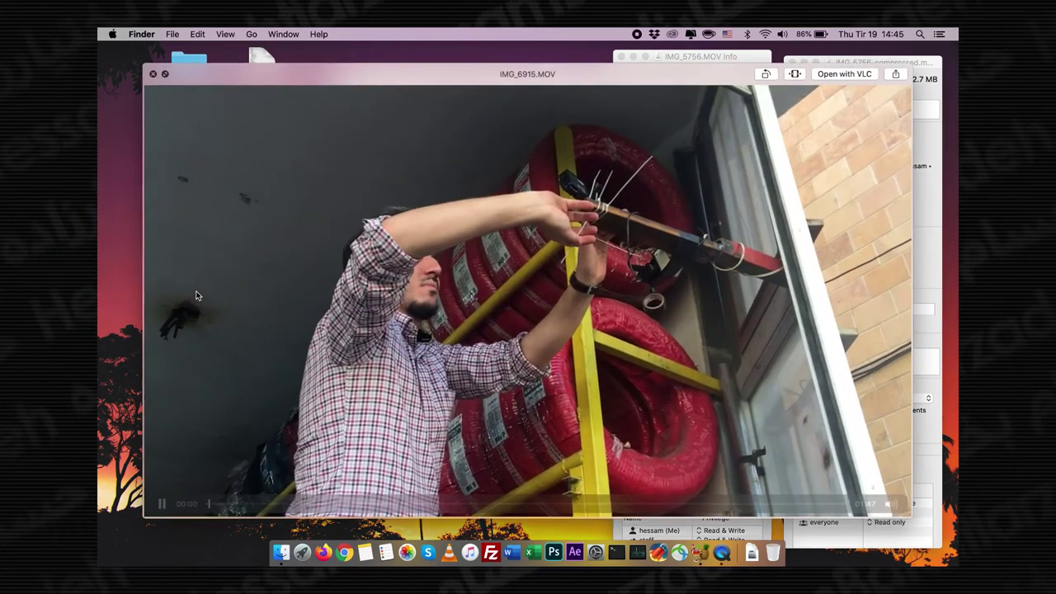
{"action": "key", "text": "space"}
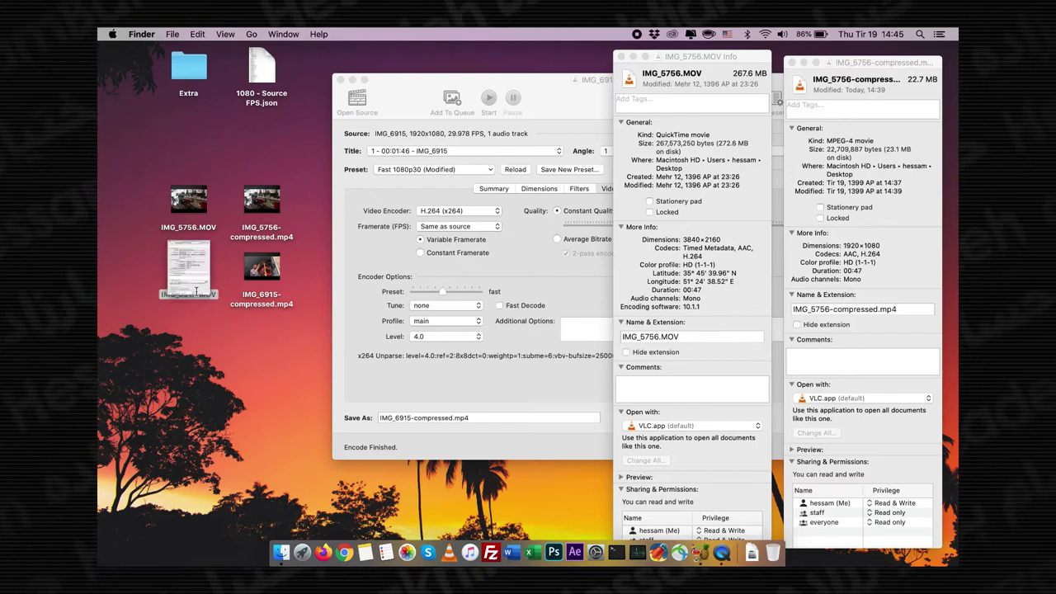
Step: Compare the info of IMG_6915.MOV and IMG_6915-compressed.mp4 side by side with the IMG_5756 pair, and close both IMG_6915 windows
{"action": "key", "text": "super+i"}
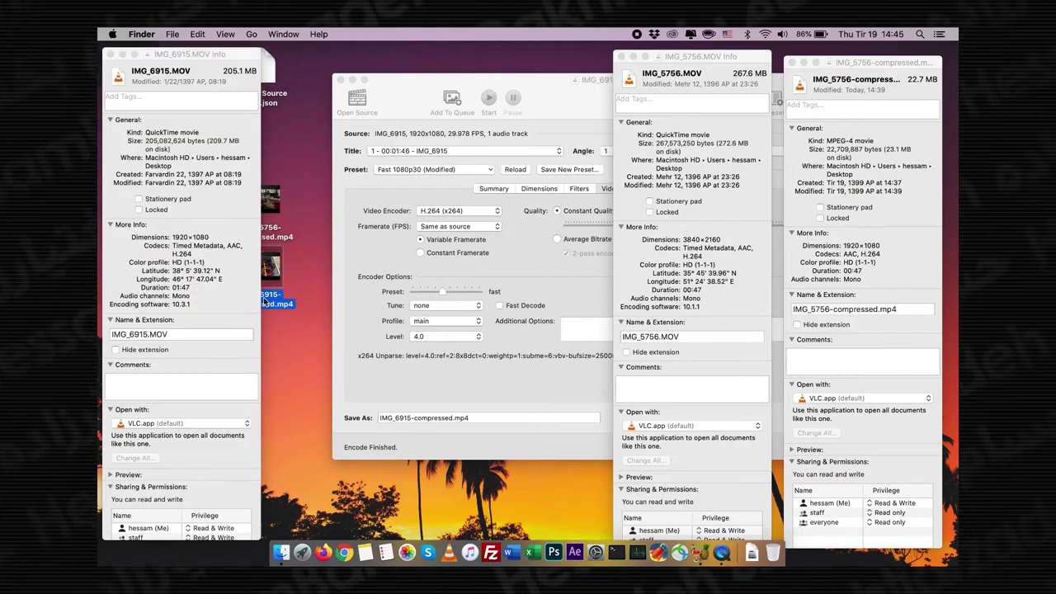
{"action": "key", "text": "super+i"}
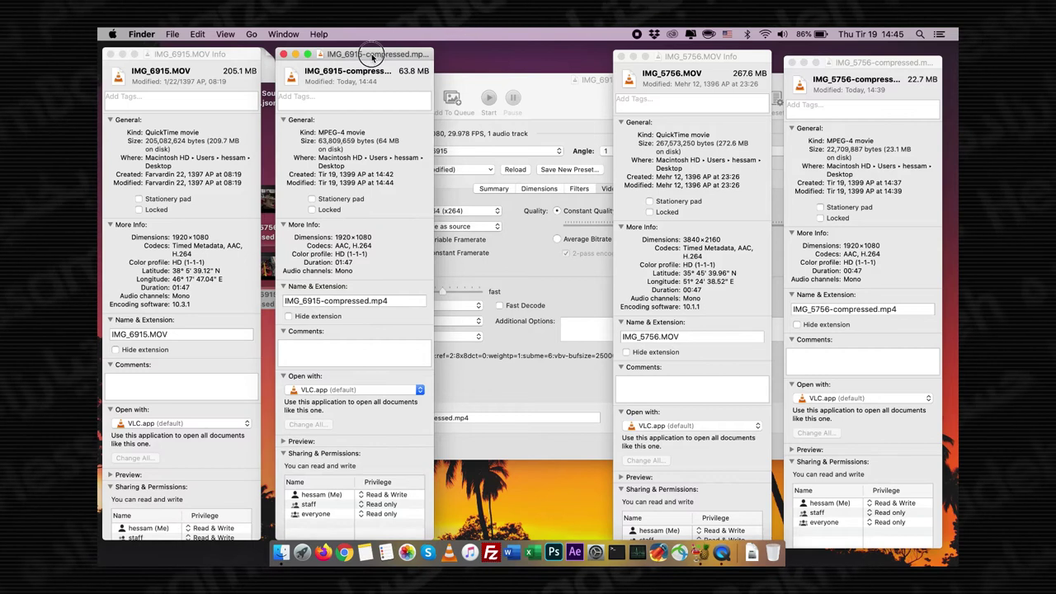
{"action": "left_click_drag", "start_coordinate": [372, 56], "coordinate": [369, 55]}
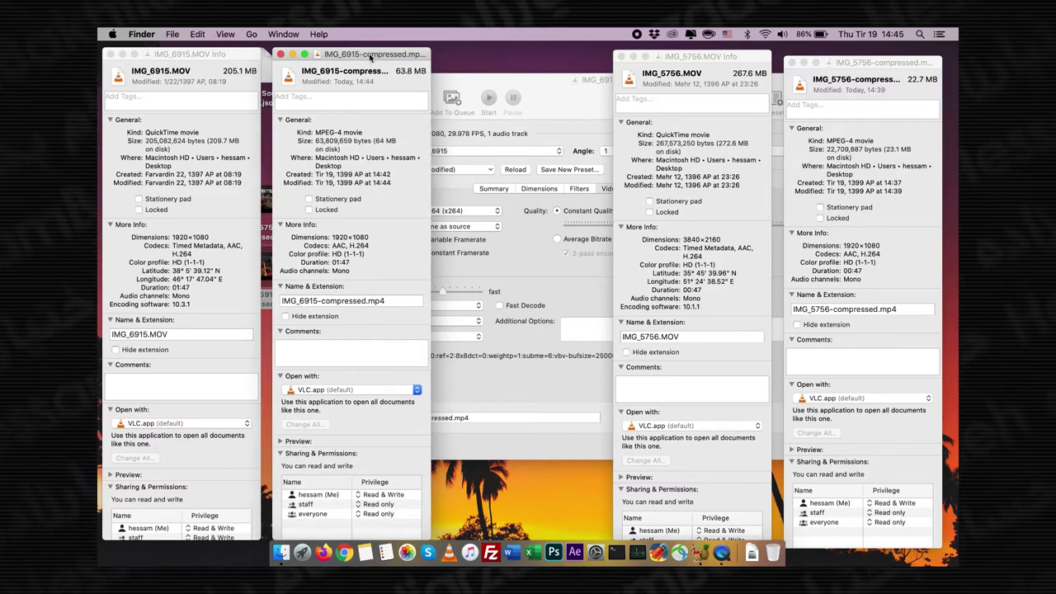
{"action": "key", "text": "super+w"}
{"action": "key", "text": "super+w"}
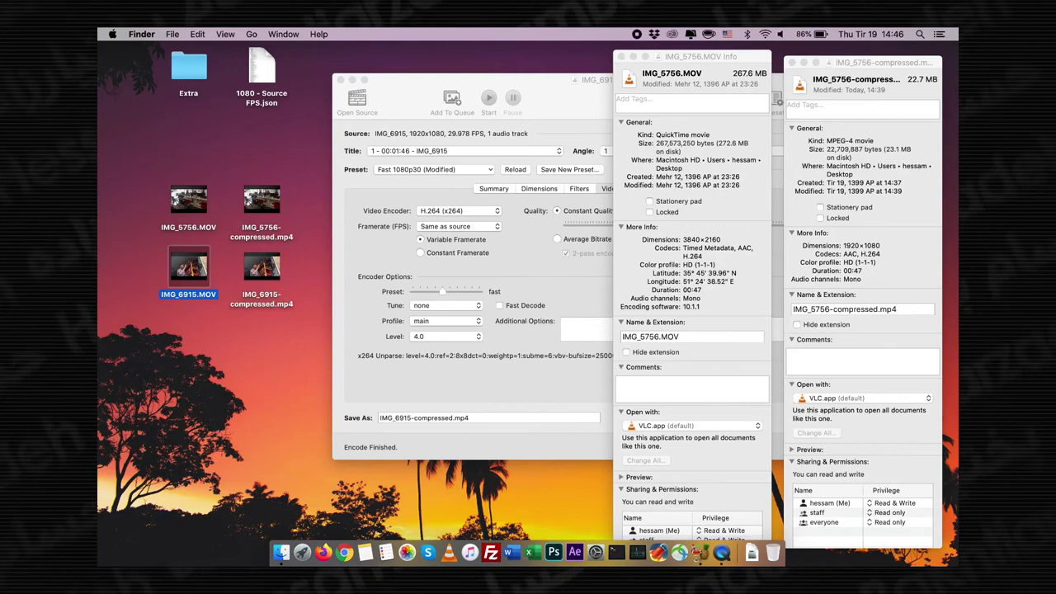
Step: Preview IMG_6915.MOV, skip forward through the footage to about 00:58, and close the preview
{"action": "key", "text": "space"}
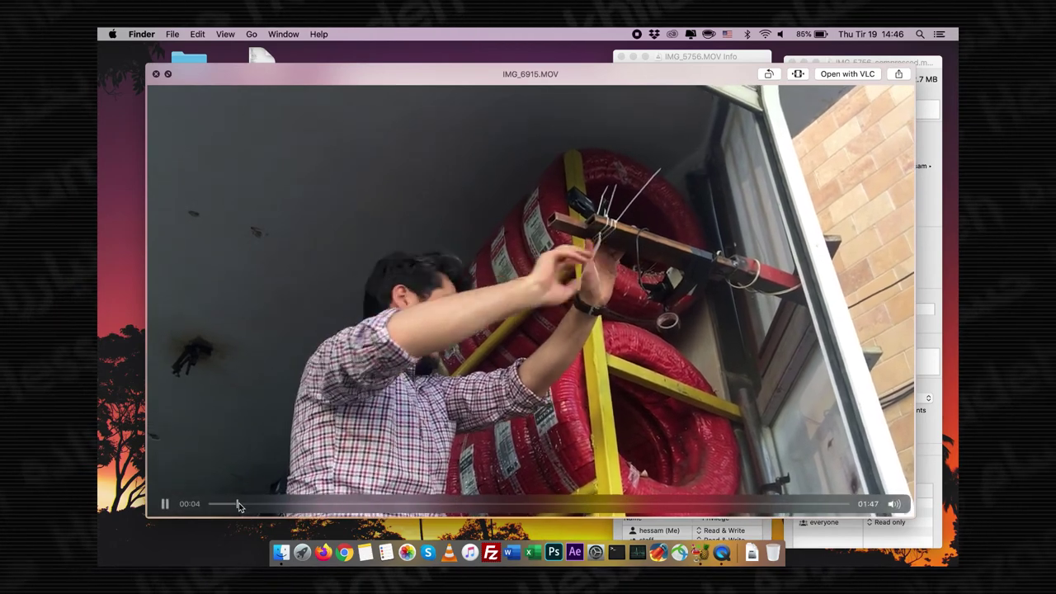
{"action": "left_click", "coordinate": [323, 504]}
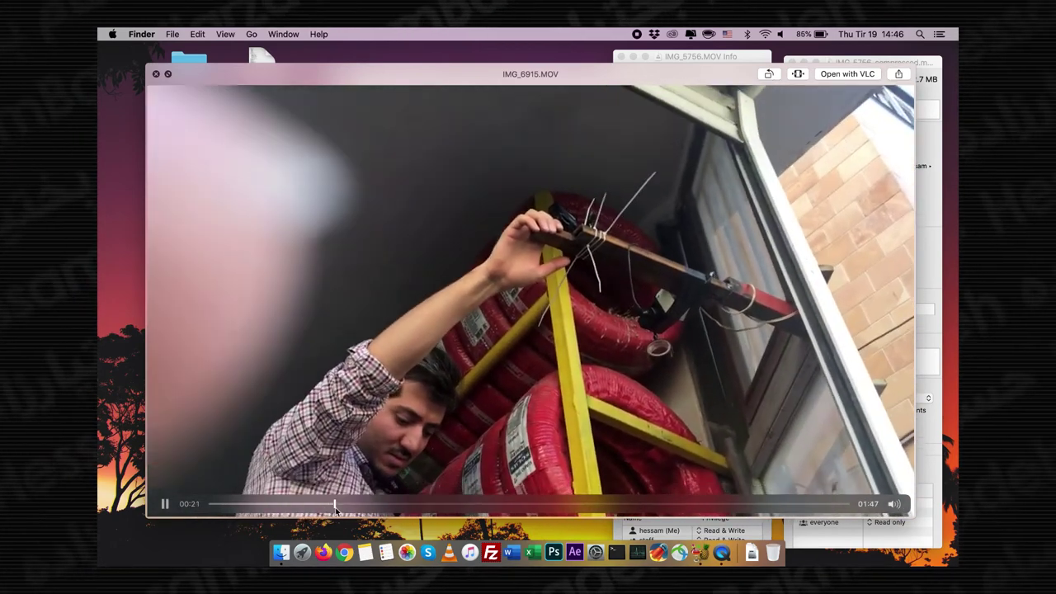
{"action": "left_click_drag", "start_coordinate": [335, 505], "coordinate": [553, 505]}
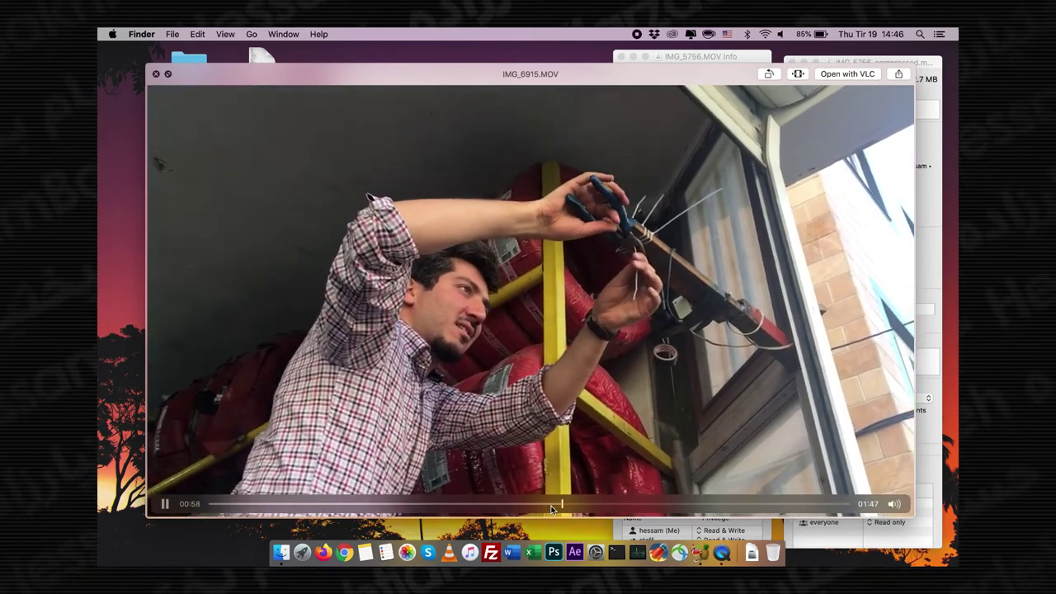
{"action": "key", "text": "space"}
Step: Play and pause the preview of IMG_6915-compressed.mp4, and reopen IMG_6915.MOV to compare the picture quality
{"action": "key", "text": "space"}
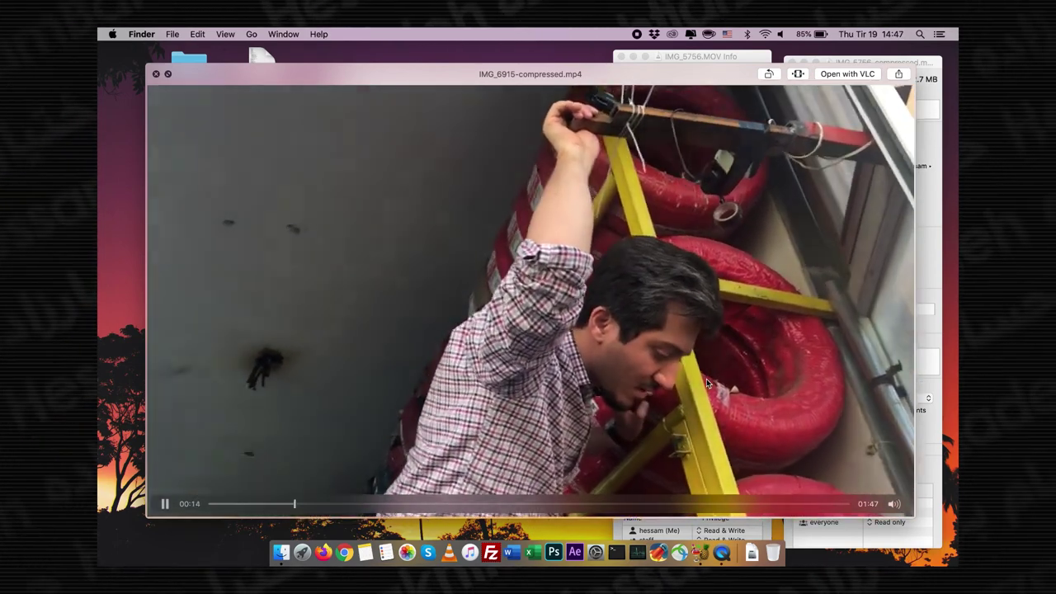
{"action": "left_click", "coordinate": [596, 408]}
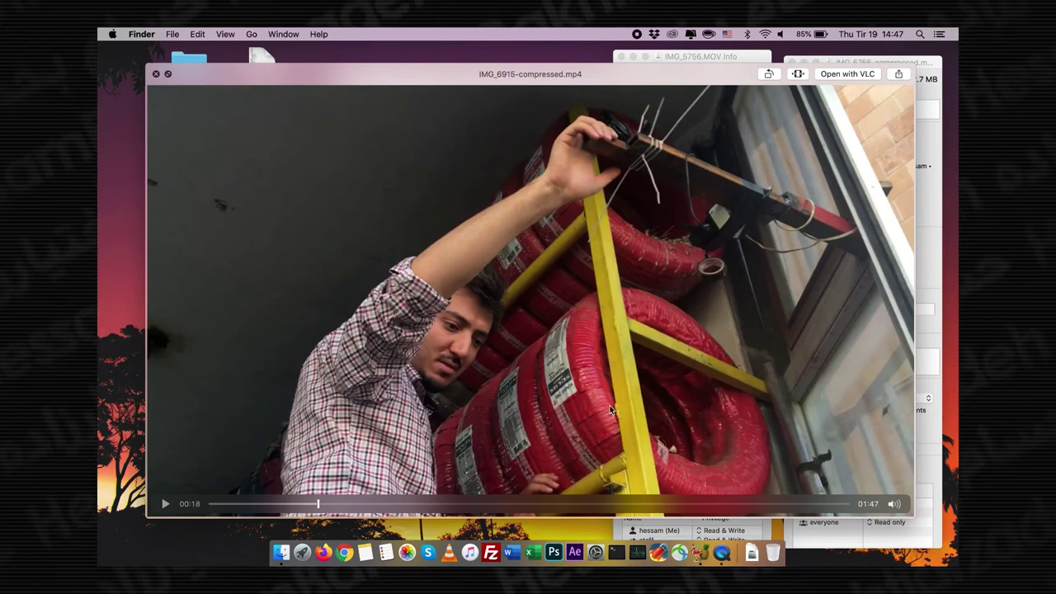
{"action": "key", "text": "space"}
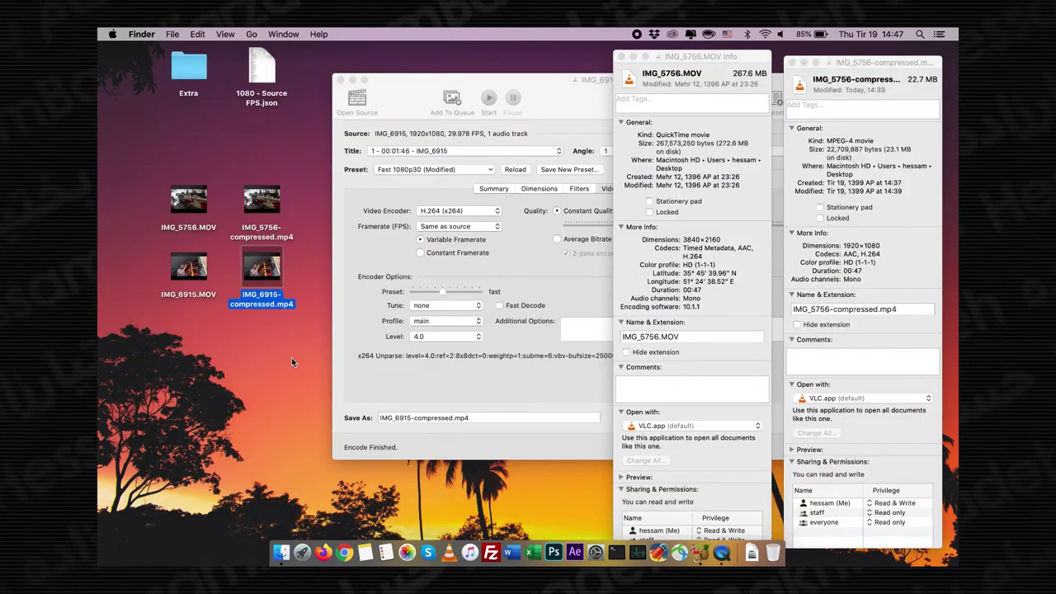
{"action": "key", "text": "space"}
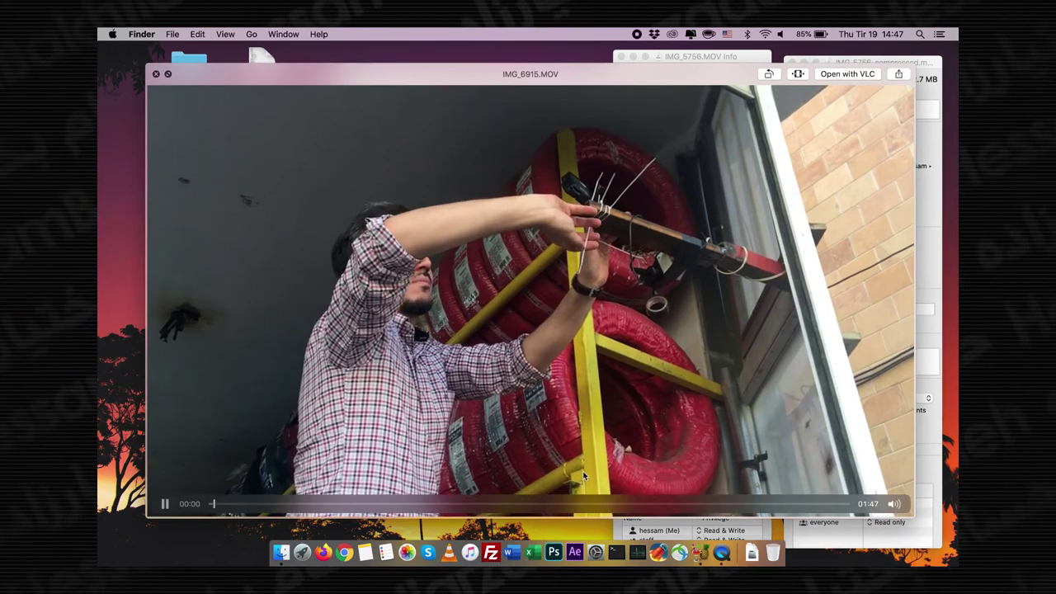